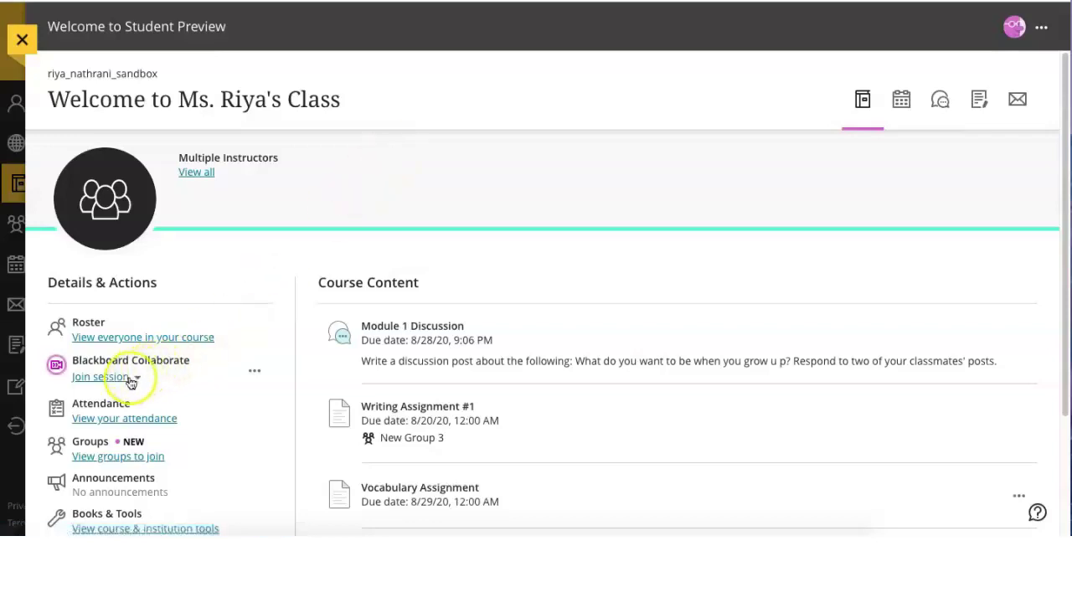
Step: Join the 7th Grade Class Collaborate session from Blackboard Learn as a guest
{"action": "left_click", "coordinate": [101, 377]}
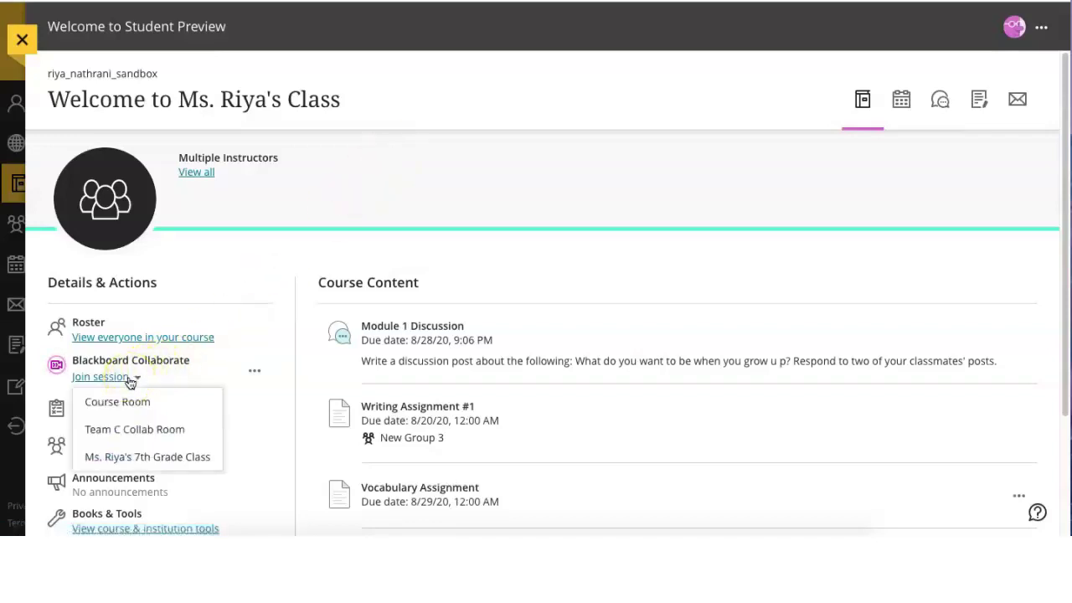
{"action": "left_click", "coordinate": [127, 453]}
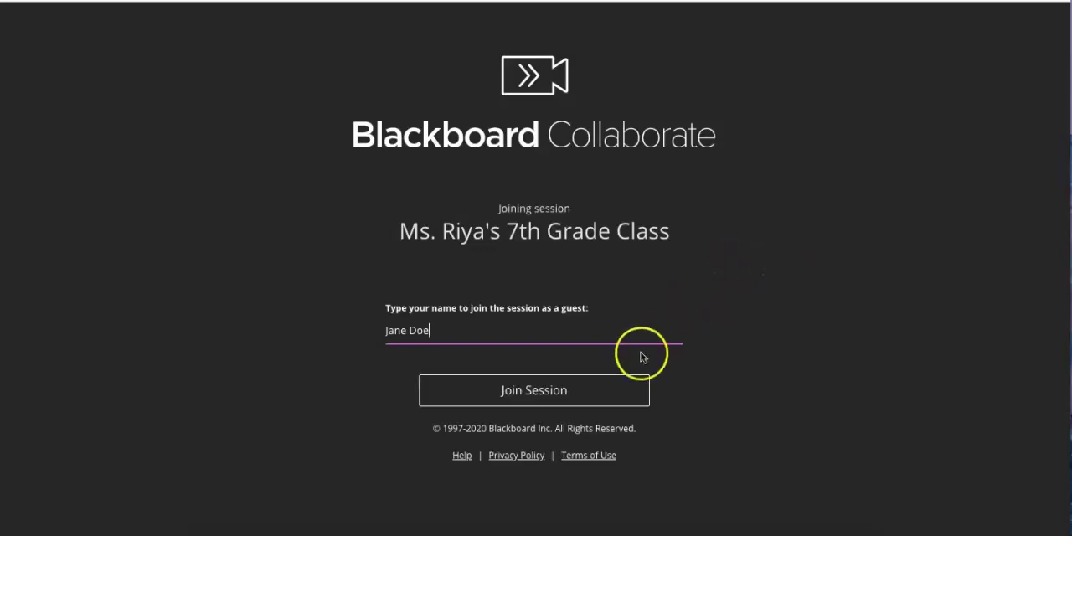
{"action": "left_click", "coordinate": [583, 382]}
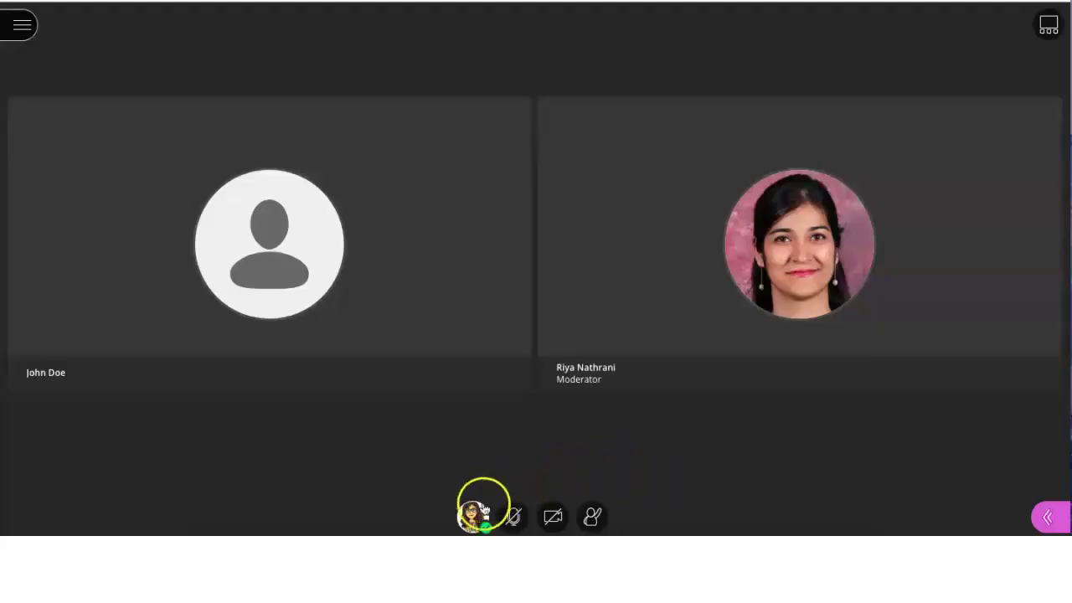
Step: Choose Happy as your feedback in the avatar's status menu
{"action": "left_click", "coordinate": [477, 513]}
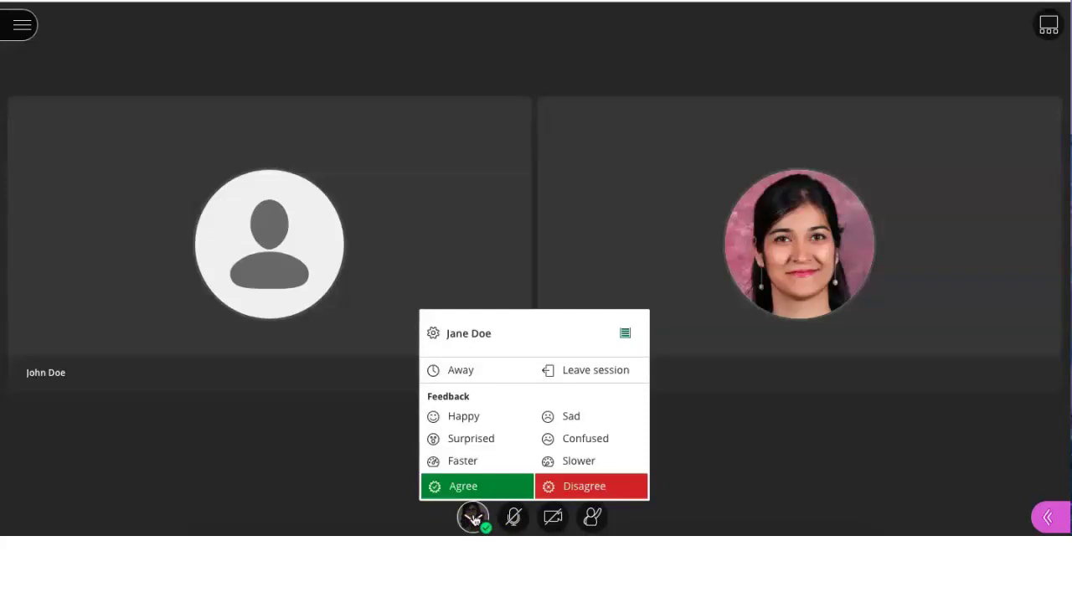
{"action": "left_click", "coordinate": [501, 419]}
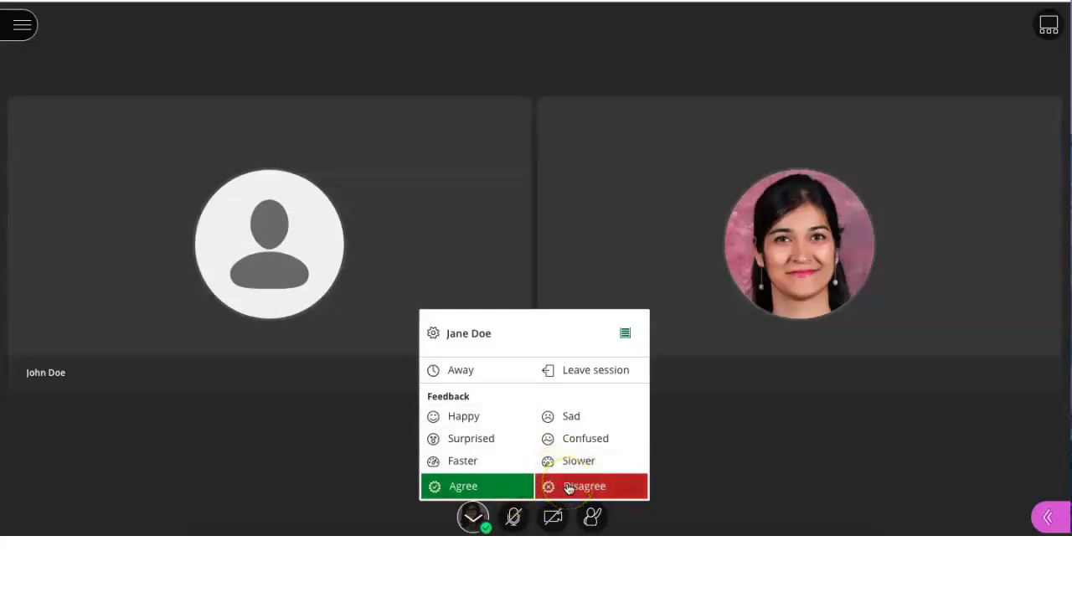
Step: Close the status menu, then turn your microphone on and mute it again
{"action": "left_click", "coordinate": [793, 416]}
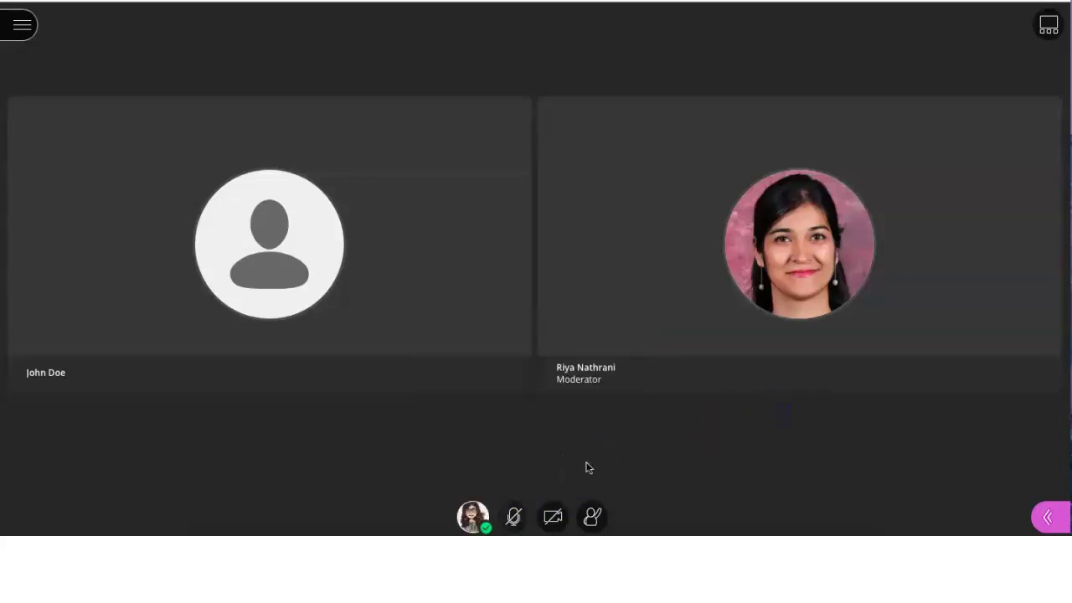
{"action": "left_click", "coordinate": [517, 516]}
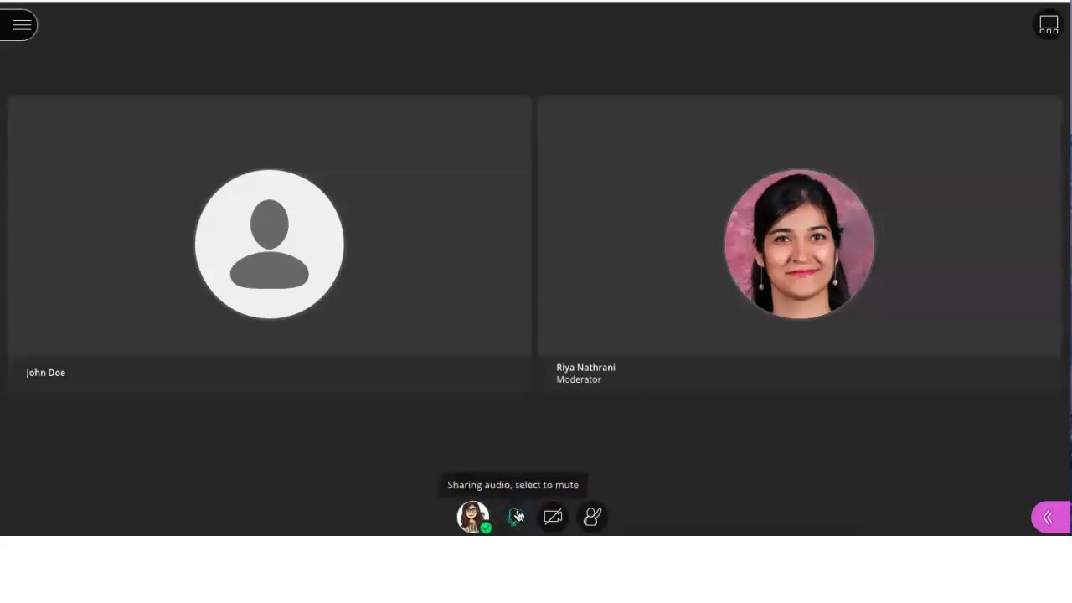
{"action": "left_click", "coordinate": [518, 516]}
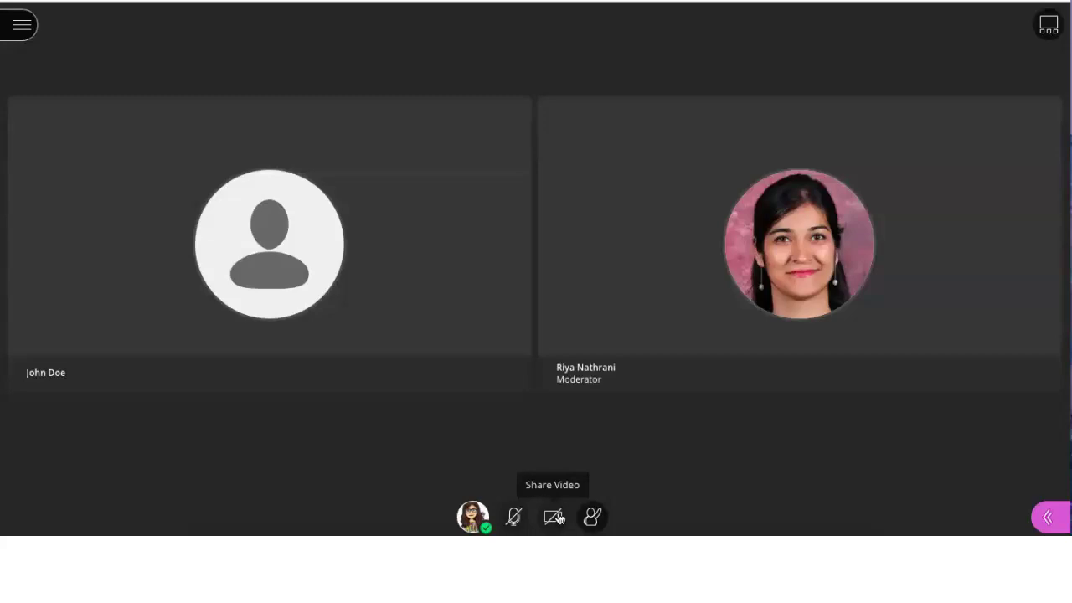
Step: Raise your hand and open the Collaborate side panel listing attendees
{"action": "left_click", "coordinate": [649, 466]}
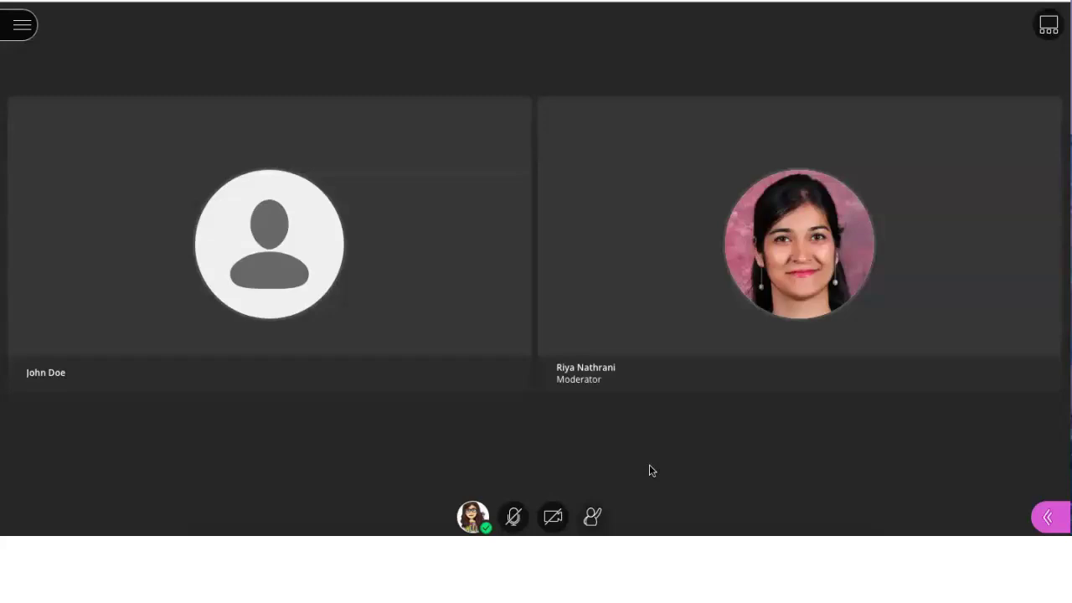
{"action": "left_click", "coordinate": [592, 517]}
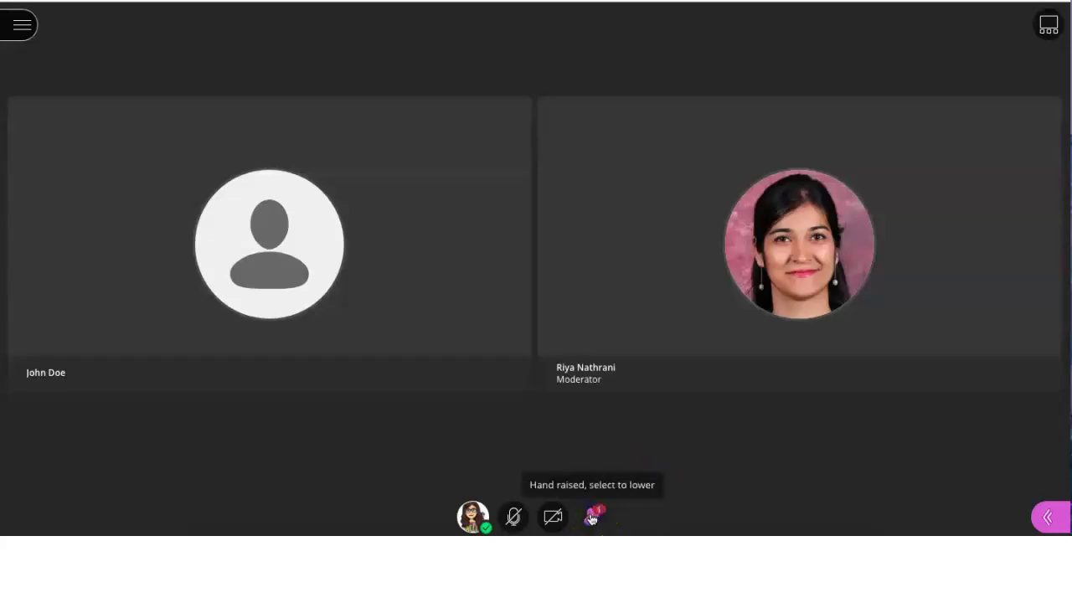
{"action": "left_click", "coordinate": [1047, 521]}
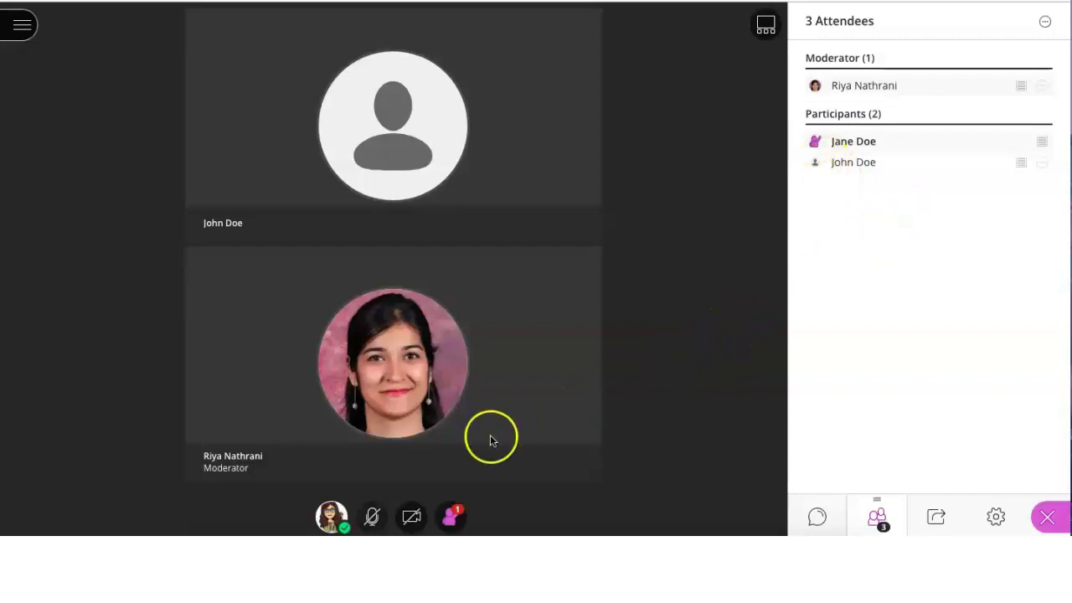
Step: Toggle the microphone on and back off, then lower your raised hand
{"action": "left_click", "coordinate": [374, 518]}
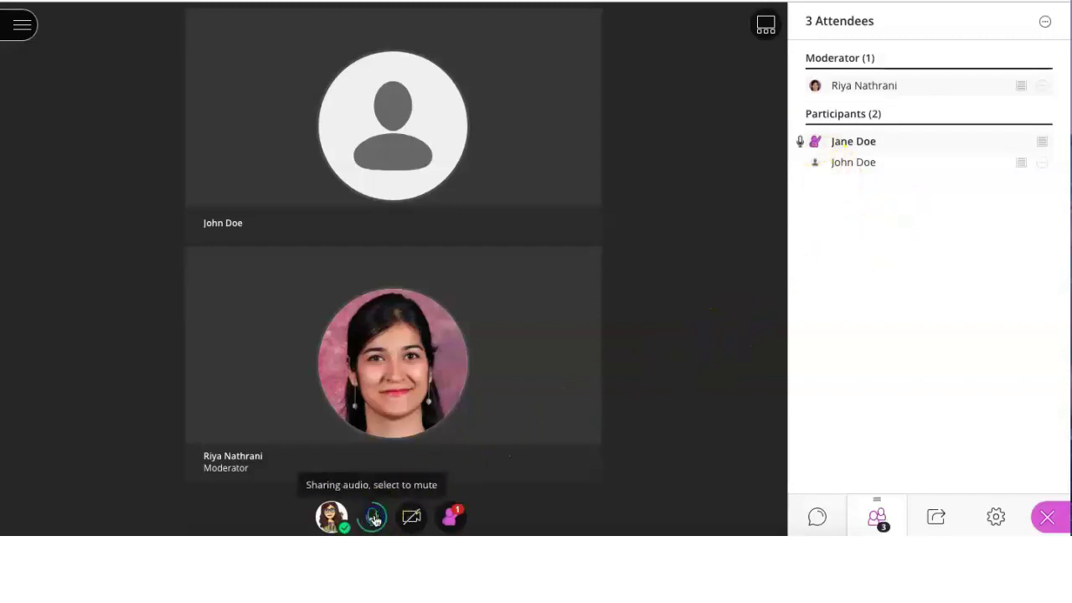
{"action": "left_click", "coordinate": [373, 518]}
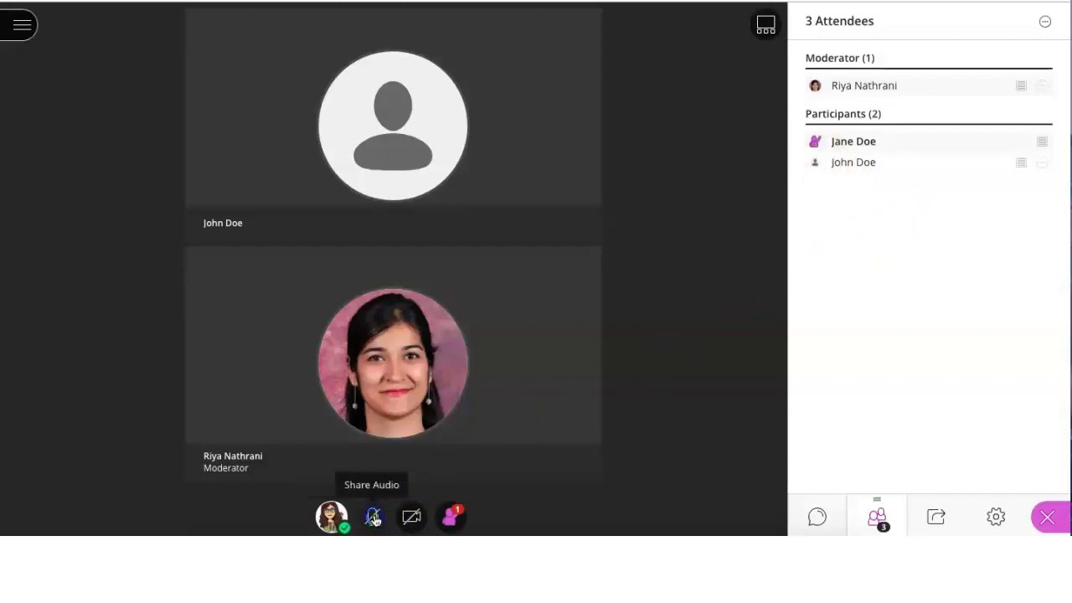
{"action": "left_click", "coordinate": [449, 517]}
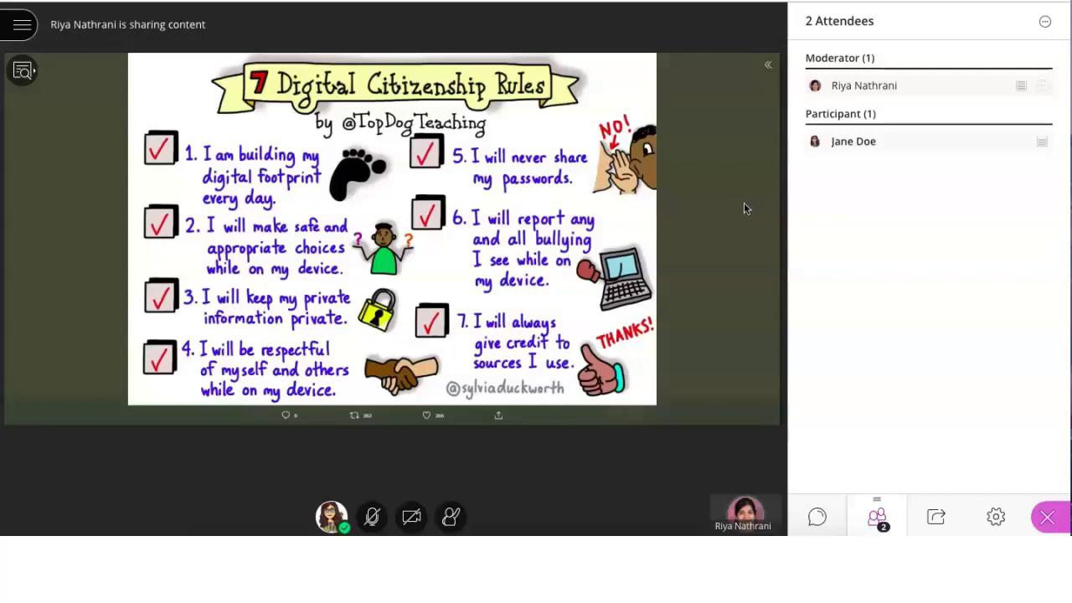
Step: Zoom the 7 Digital Citizenship Rules slide in and out, then set it to Best Fit
{"action": "left_click", "coordinate": [23, 72]}
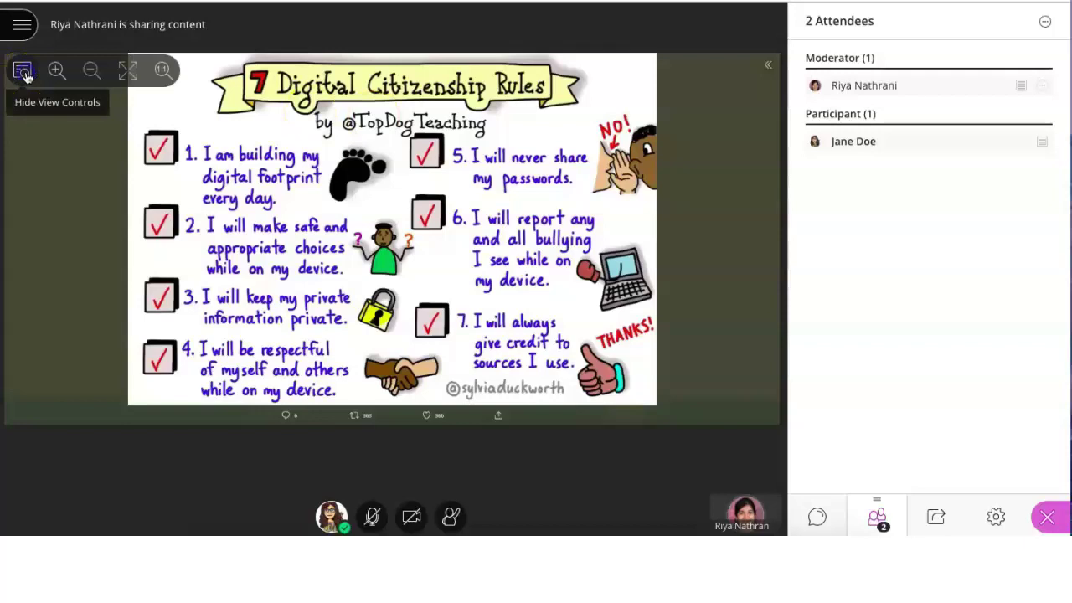
{"action": "left_click", "coordinate": [56, 70]}
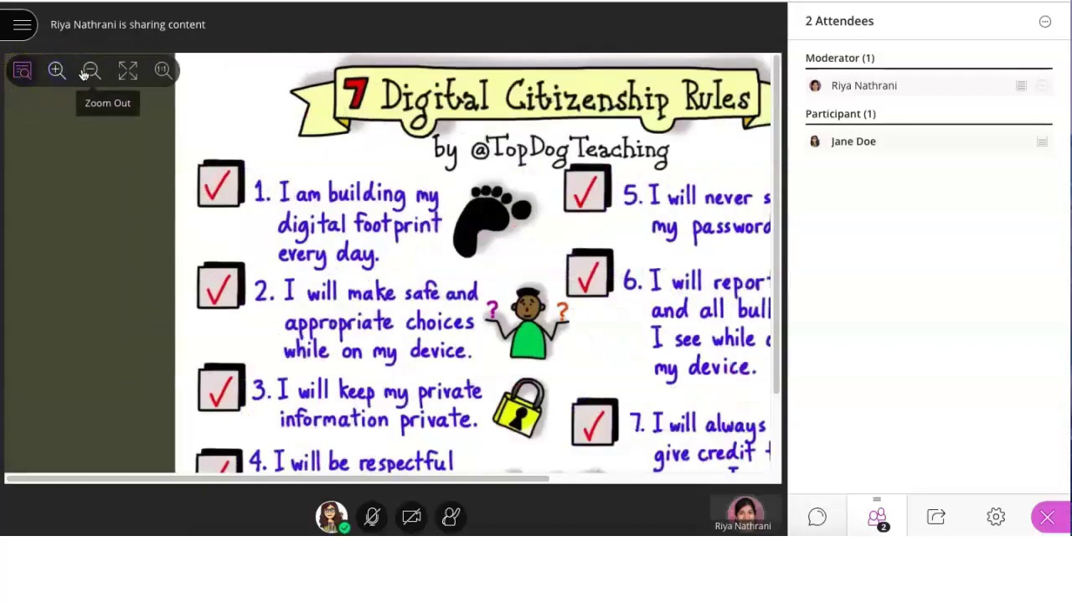
{"action": "left_click", "coordinate": [89, 72]}
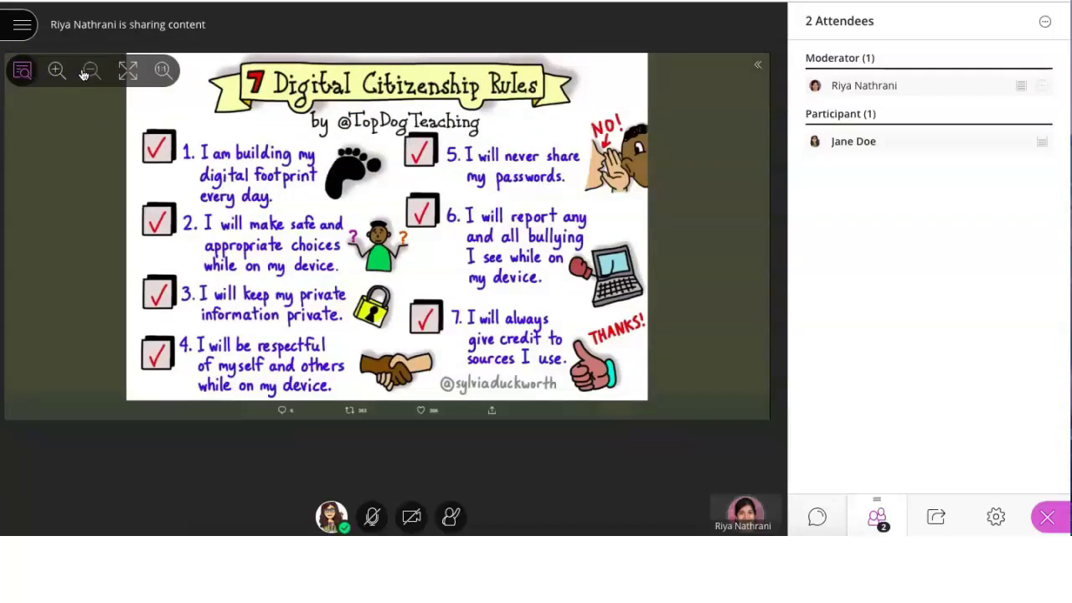
{"action": "left_click", "coordinate": [127, 71]}
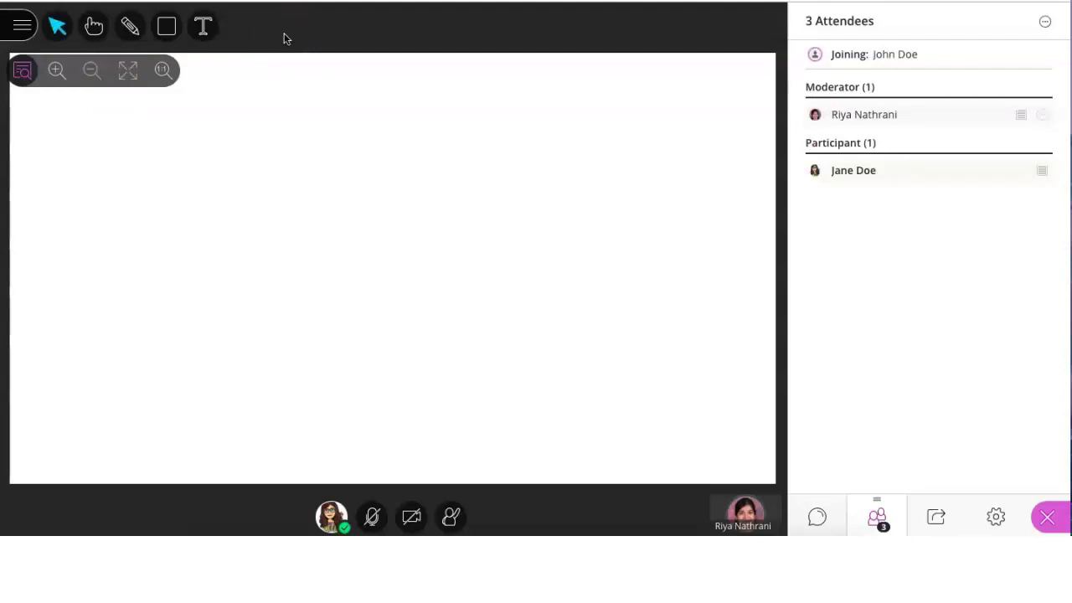
Step: Draw a short pencil line and a small rectangle near the whiteboard's top-left
{"action": "left_click", "coordinate": [128, 26]}
{"action": "left_click_drag", "start_coordinate": [211, 101], "coordinate": [263, 96]}
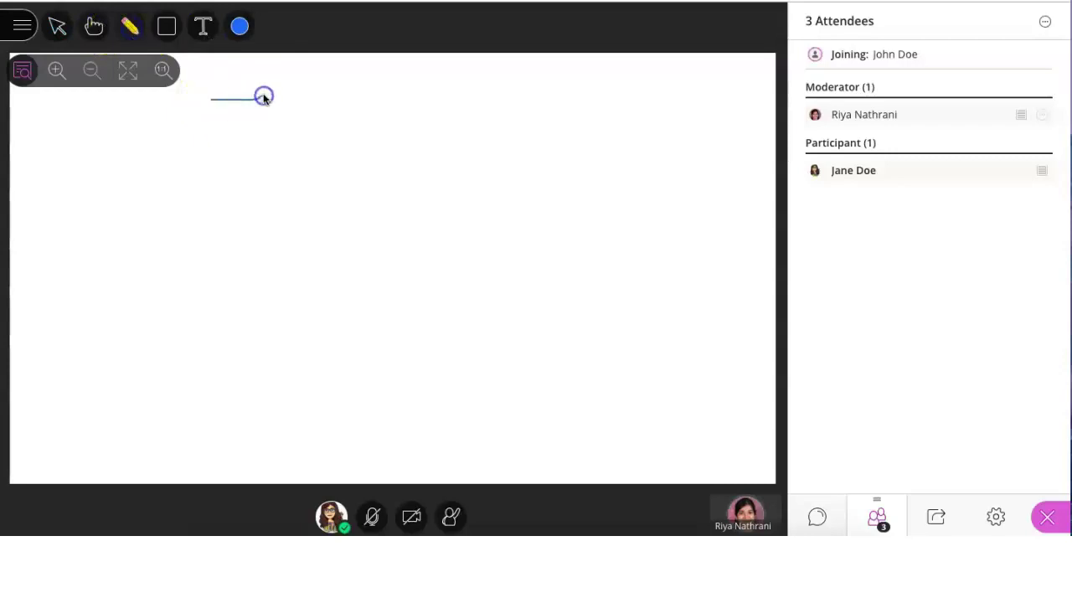
{"action": "left_click", "coordinate": [166, 27]}
{"action": "left_click", "coordinate": [201, 58]}
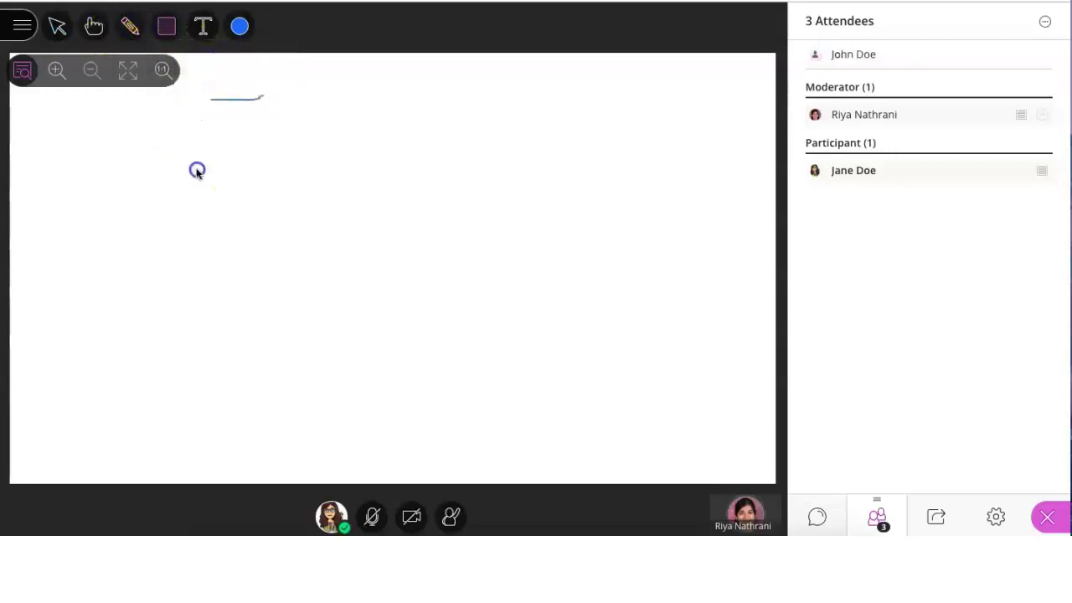
{"action": "left_click_drag", "start_coordinate": [196, 169], "coordinate": [248, 192]}
Step: Add the text 'Hello!' to the whiteboard and switch the drawing colour to purple
{"action": "left_click", "coordinate": [204, 27]}
{"action": "left_click", "coordinate": [352, 213]}
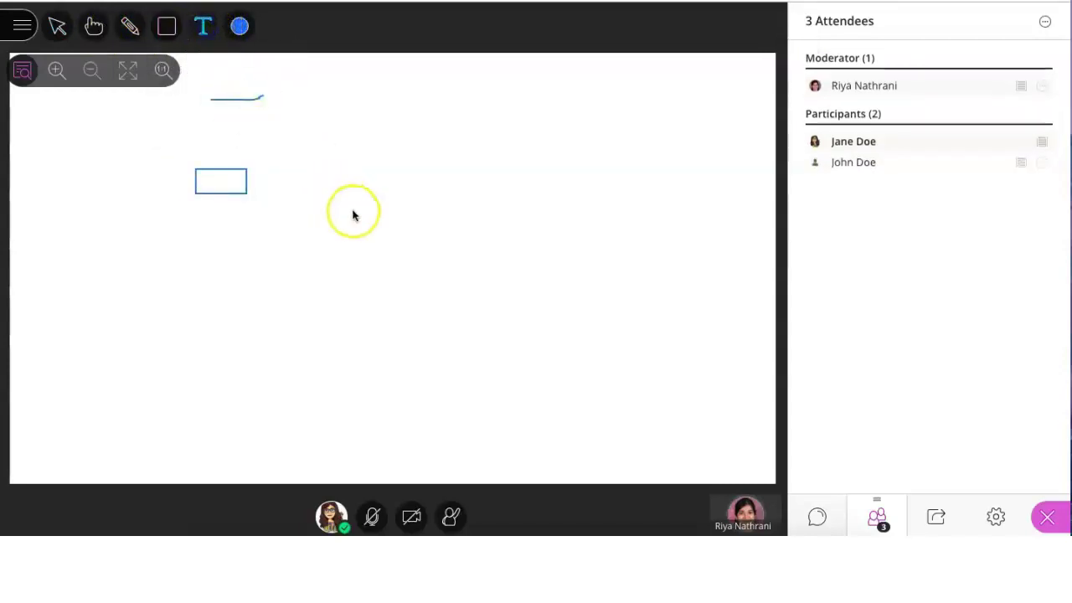
{"action": "type", "text": "Hello!"}
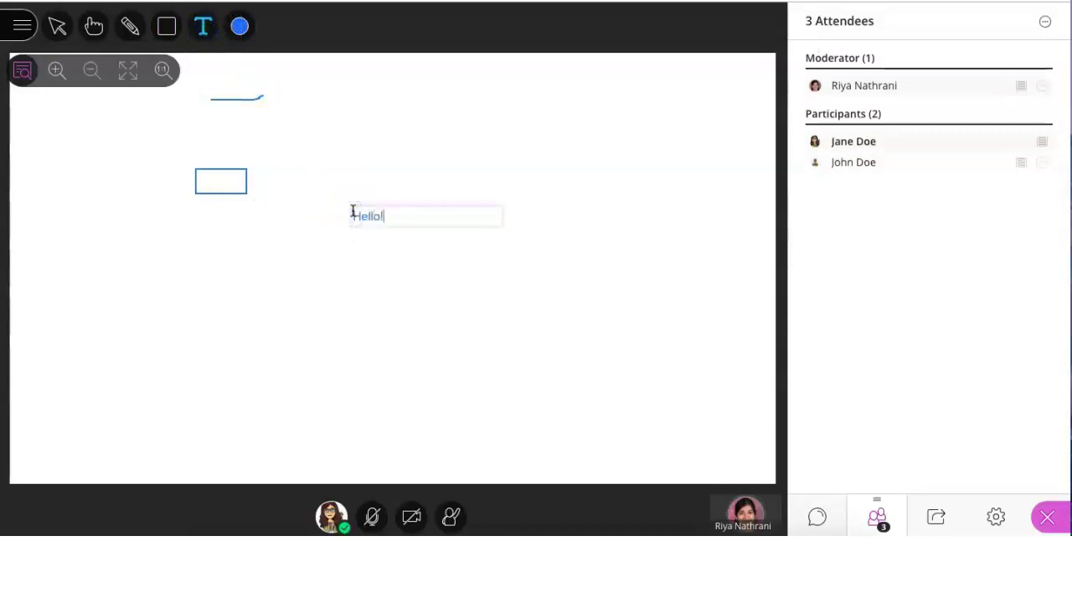
{"action": "left_click", "coordinate": [243, 27]}
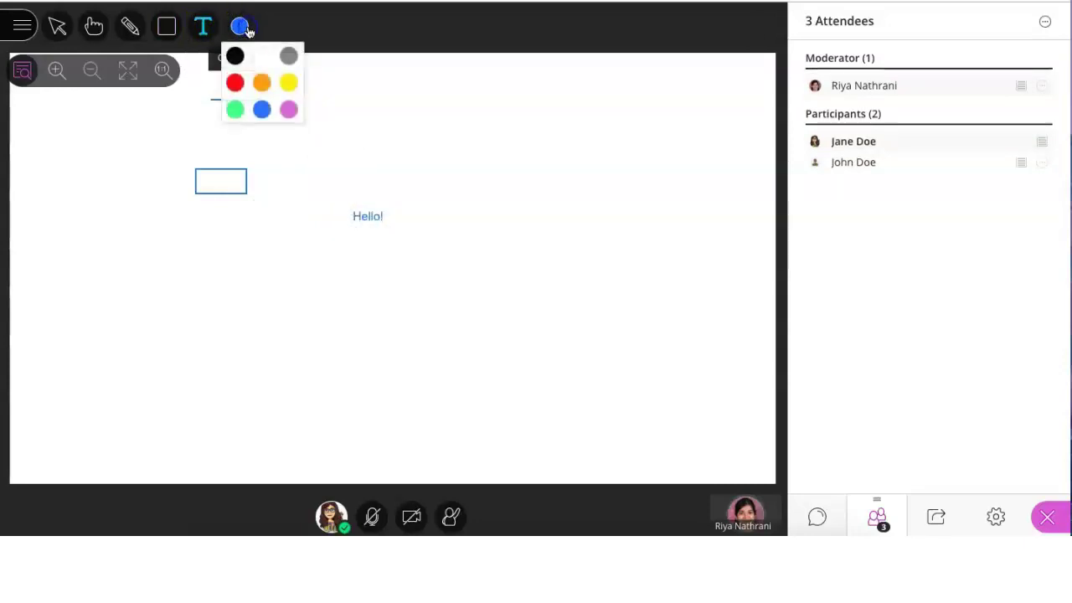
{"action": "left_click", "coordinate": [290, 108]}
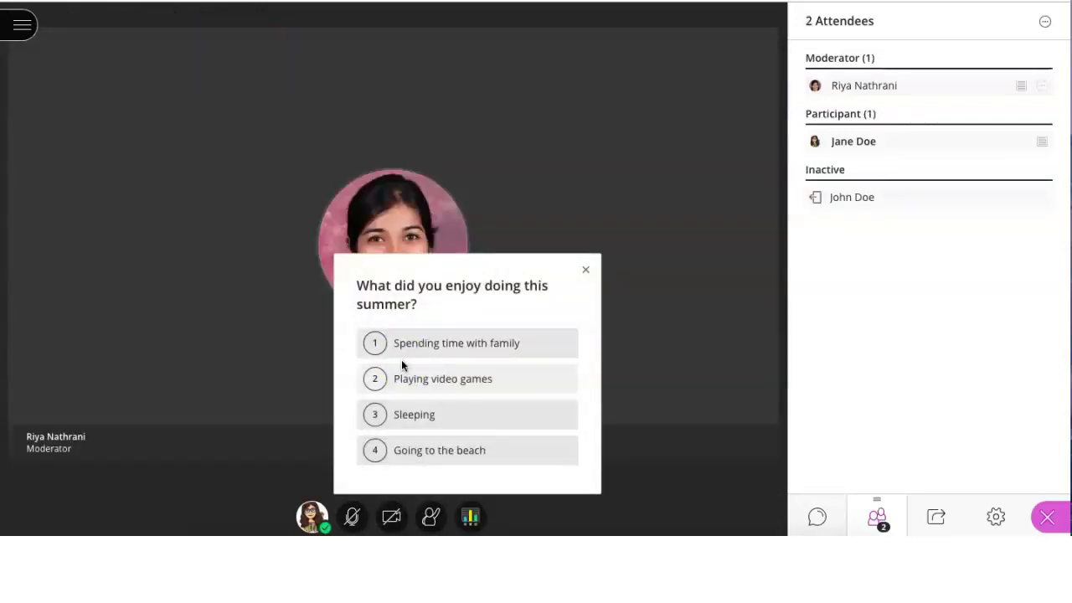
Step: Vote 'Playing video games' in the summer poll and close the Poll Results dialog
{"action": "left_click", "coordinate": [463, 384]}
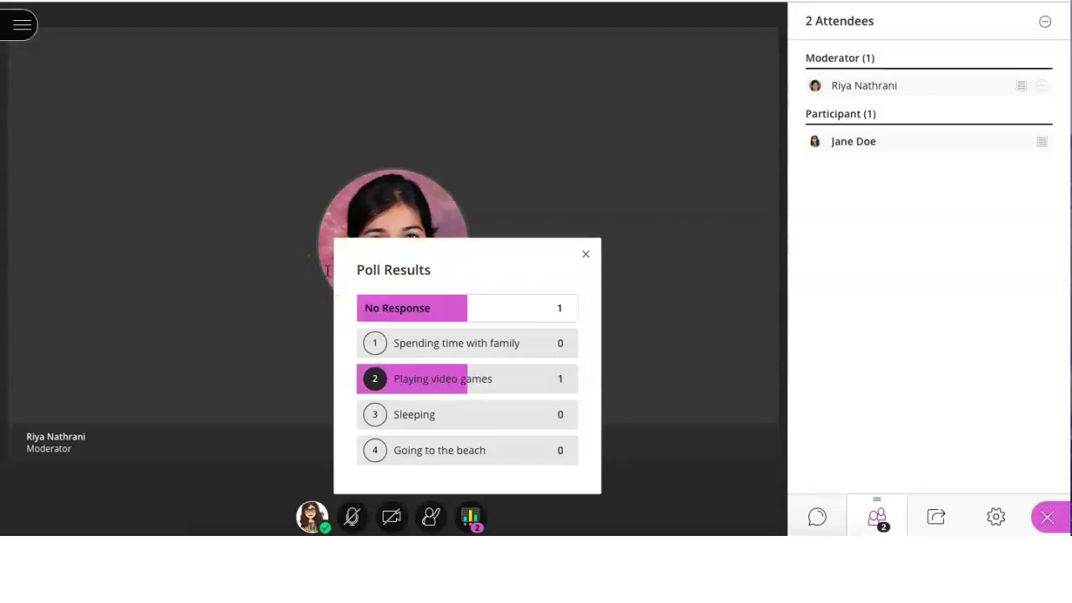
{"action": "left_click", "coordinate": [708, 441]}
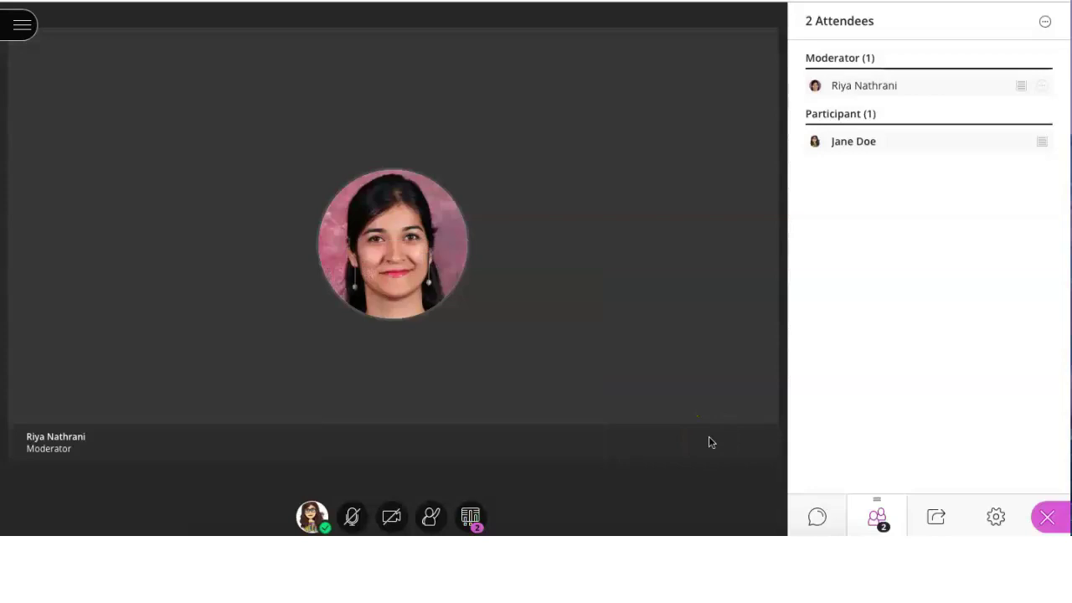
Step: Send 'Hello!' to Everyone in the session chat
{"action": "left_click", "coordinate": [818, 517]}
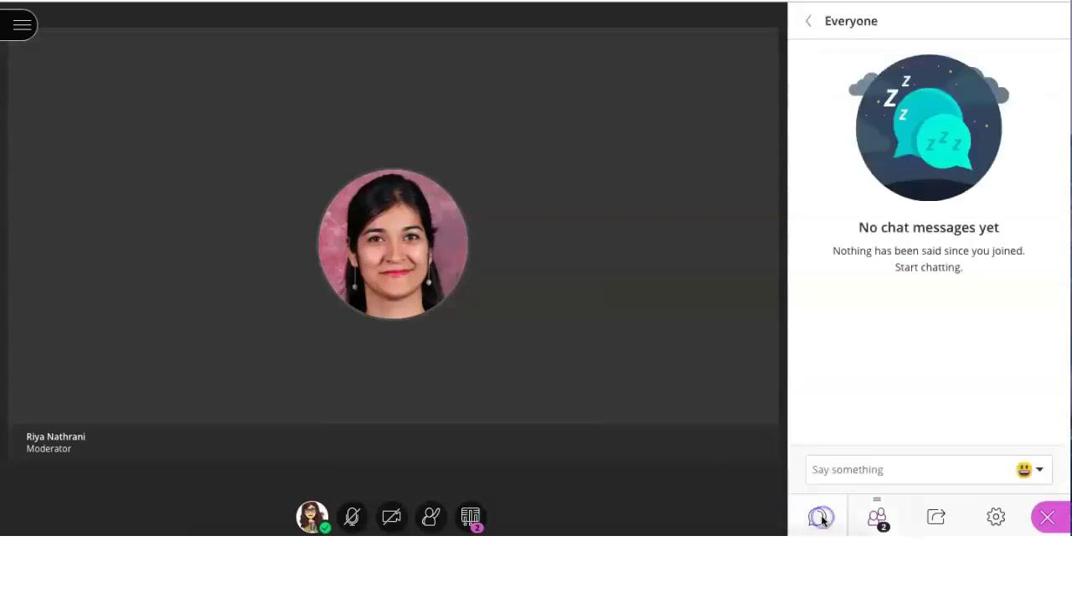
{"action": "left_click", "coordinate": [854, 467]}
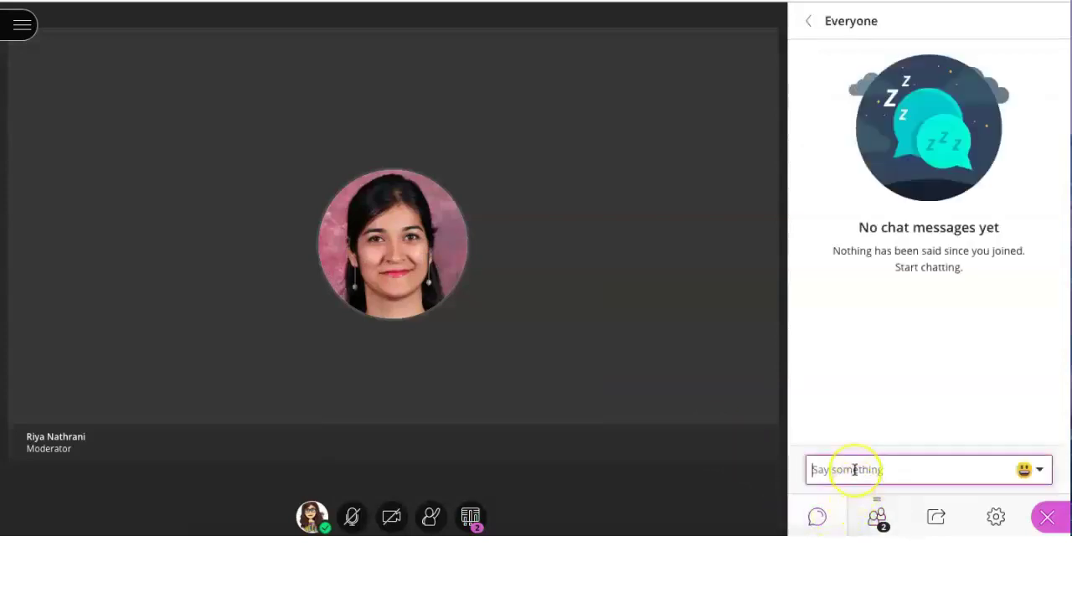
{"action": "type", "text": "Hello"}
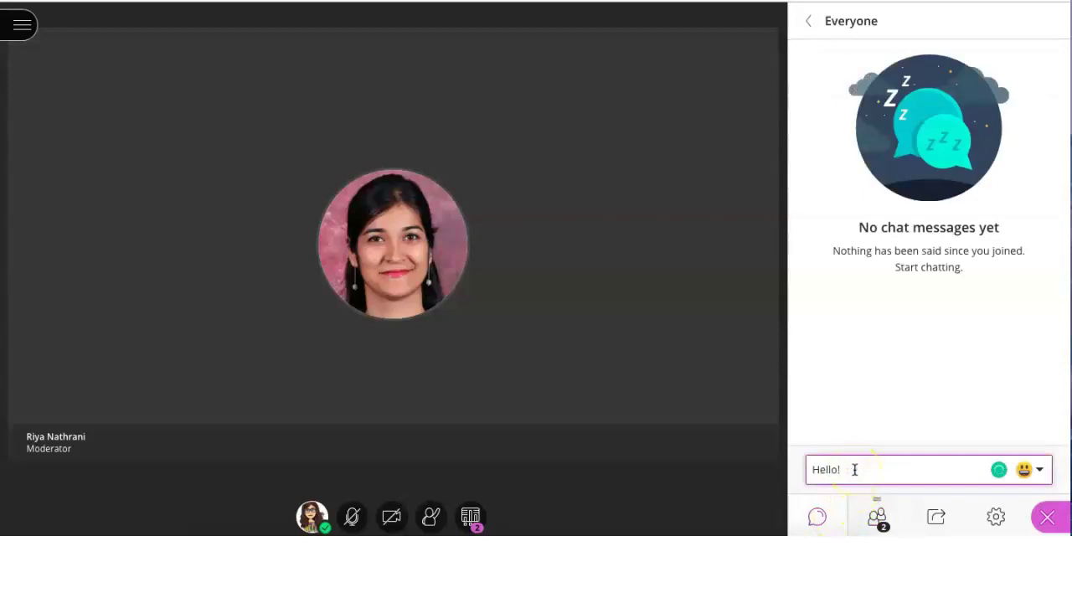
{"action": "type", "text": "!"}
{"action": "key", "text": "Return"}
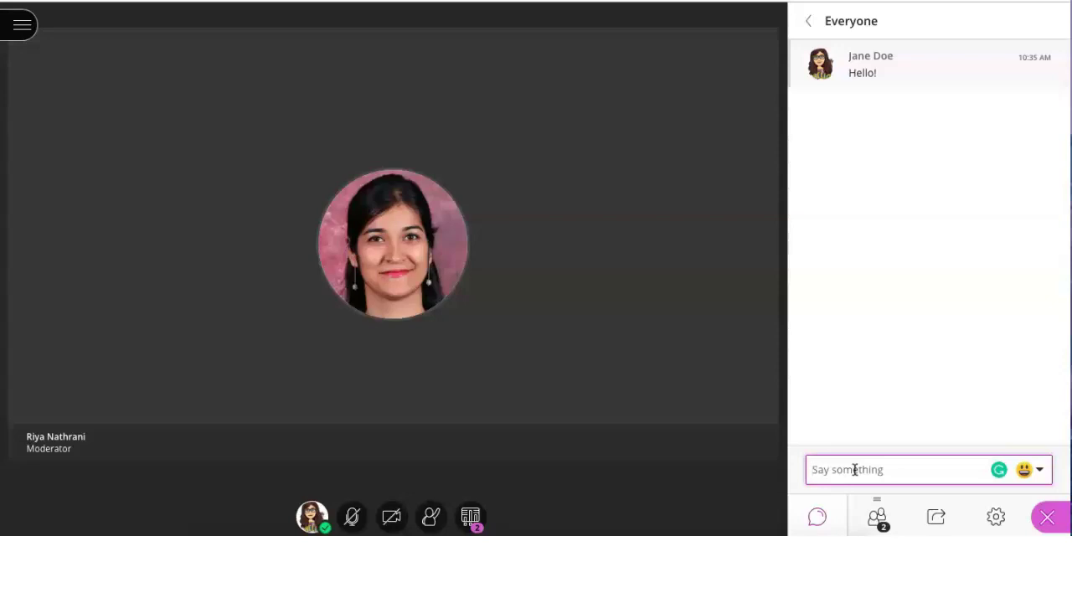
{"action": "left_click", "coordinate": [818, 517]}
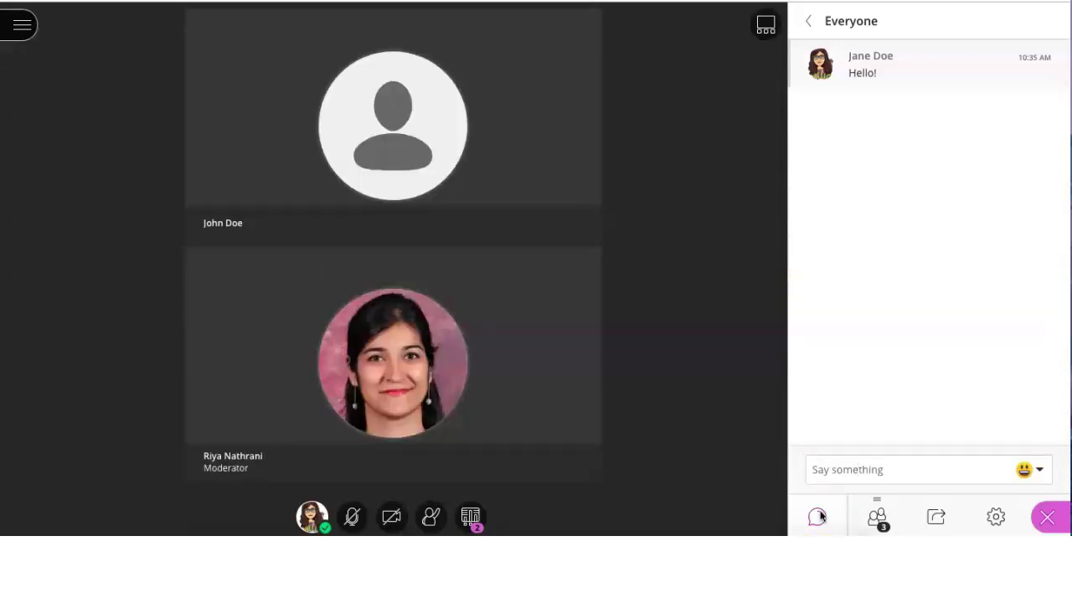
Step: Show the attendee list with its moderator, presenter and participant groups
{"action": "left_click", "coordinate": [879, 514]}
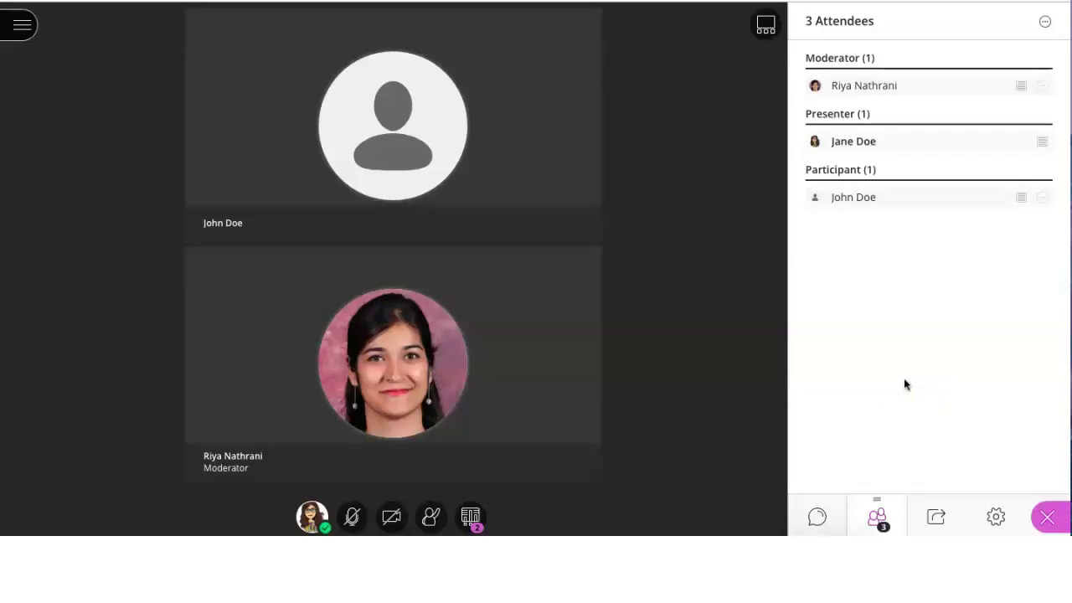
Step: Open Share Content and choose Share Files under Primary Content
{"action": "left_click", "coordinate": [937, 517]}
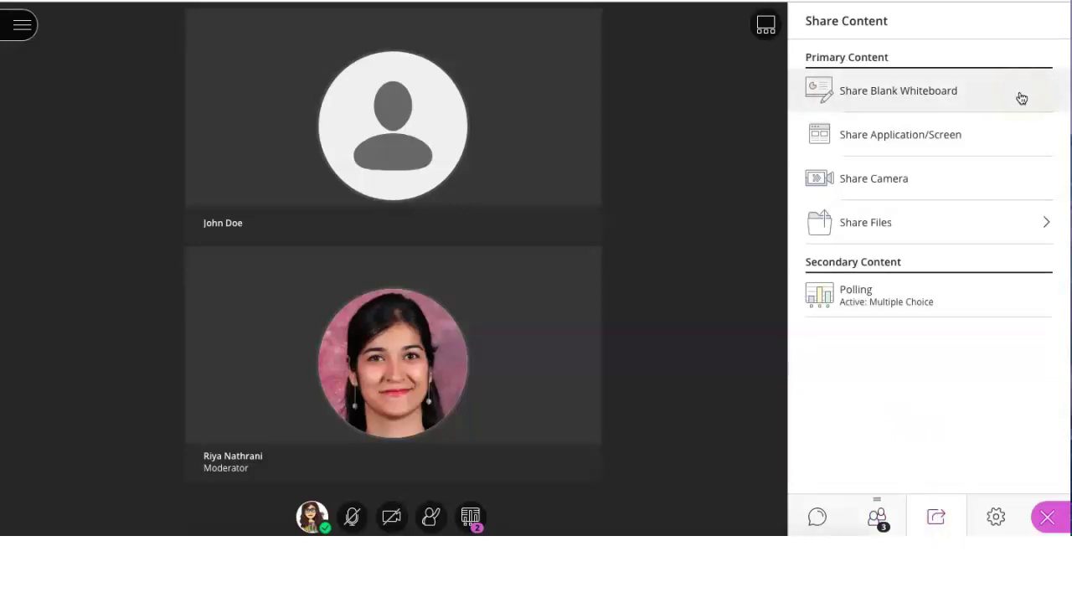
{"action": "left_click", "coordinate": [1004, 131]}
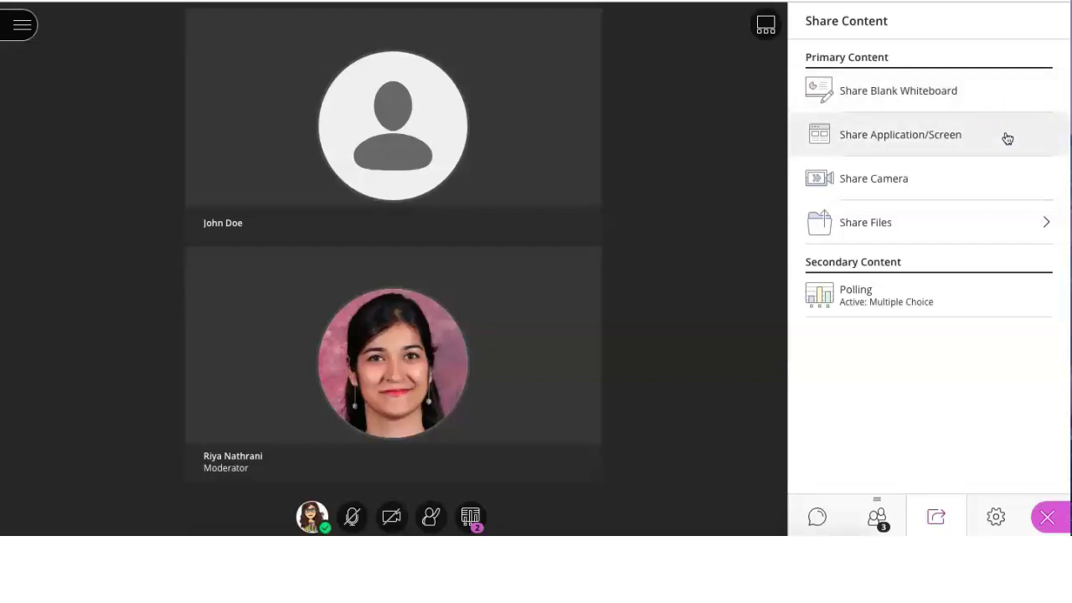
{"action": "left_click", "coordinate": [993, 181]}
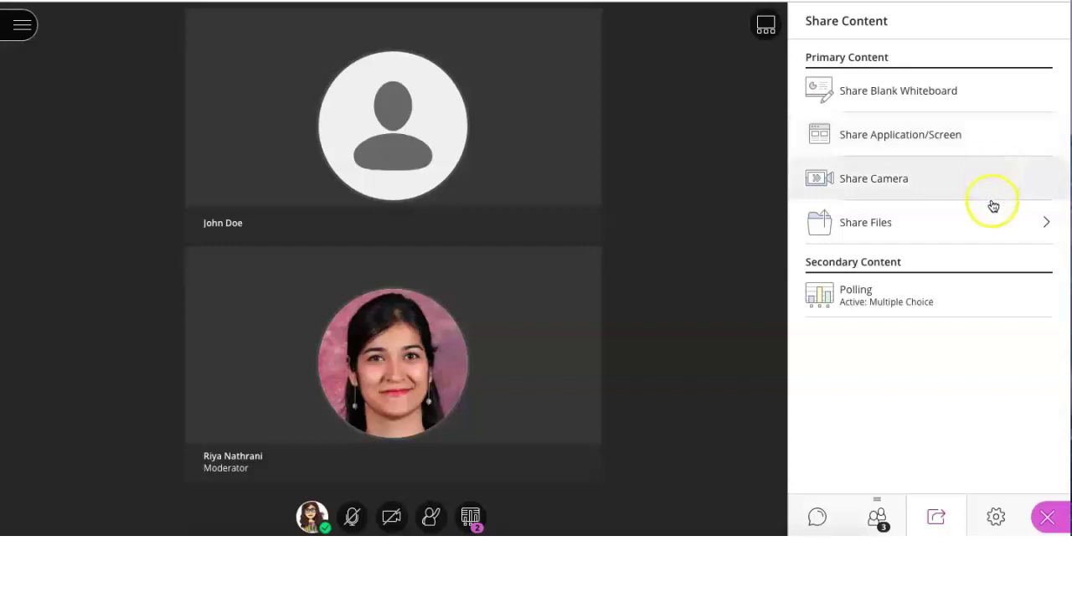
{"action": "left_click", "coordinate": [977, 221]}
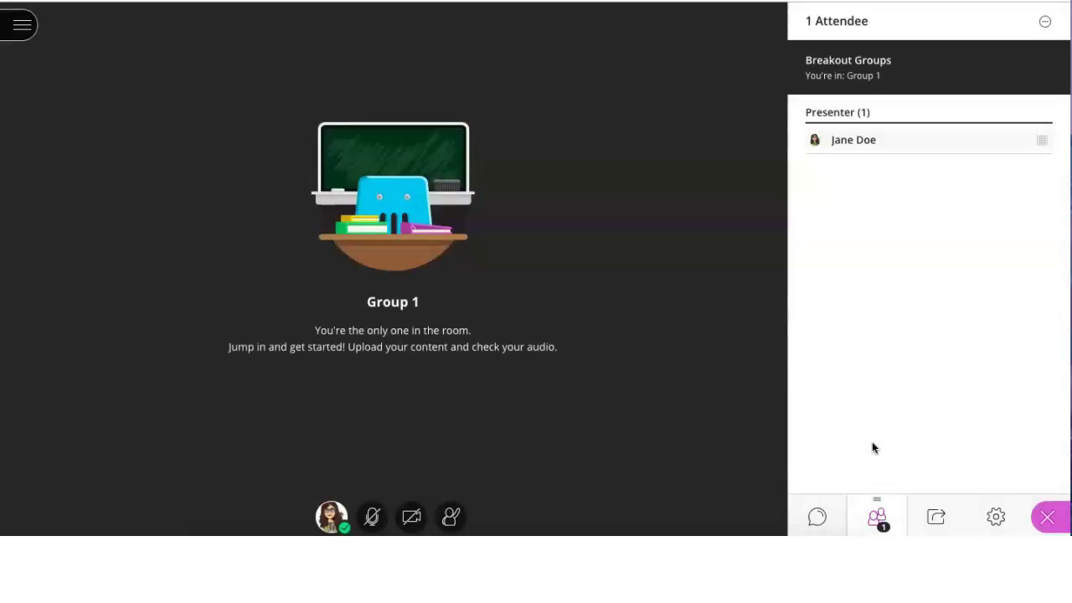
Step: Open My Settings from the gear icon in the panel's bottom bar
{"action": "left_click", "coordinate": [937, 513]}
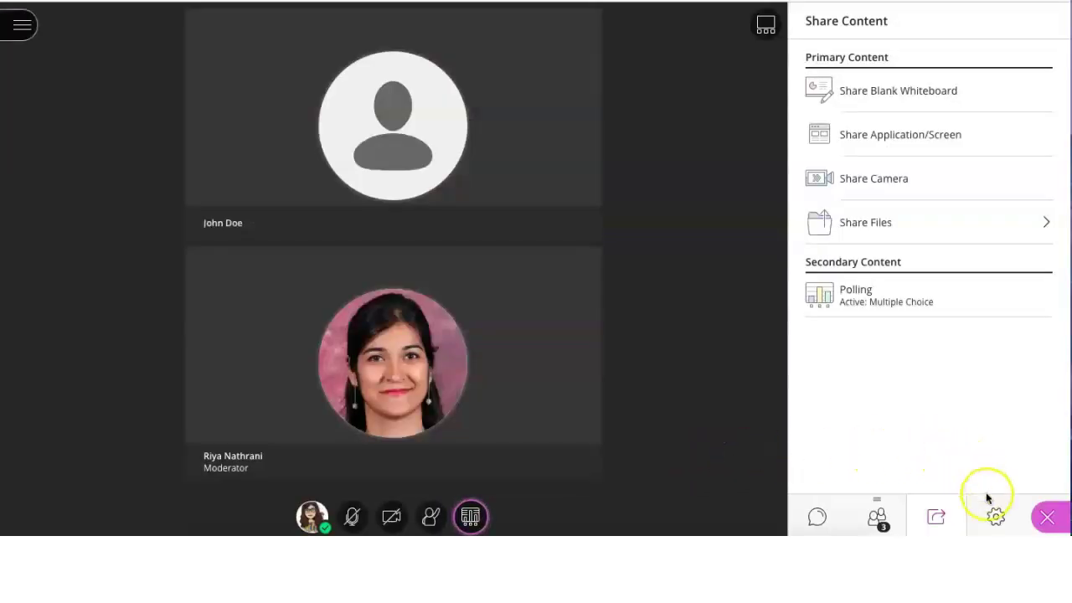
{"action": "left_click", "coordinate": [997, 521]}
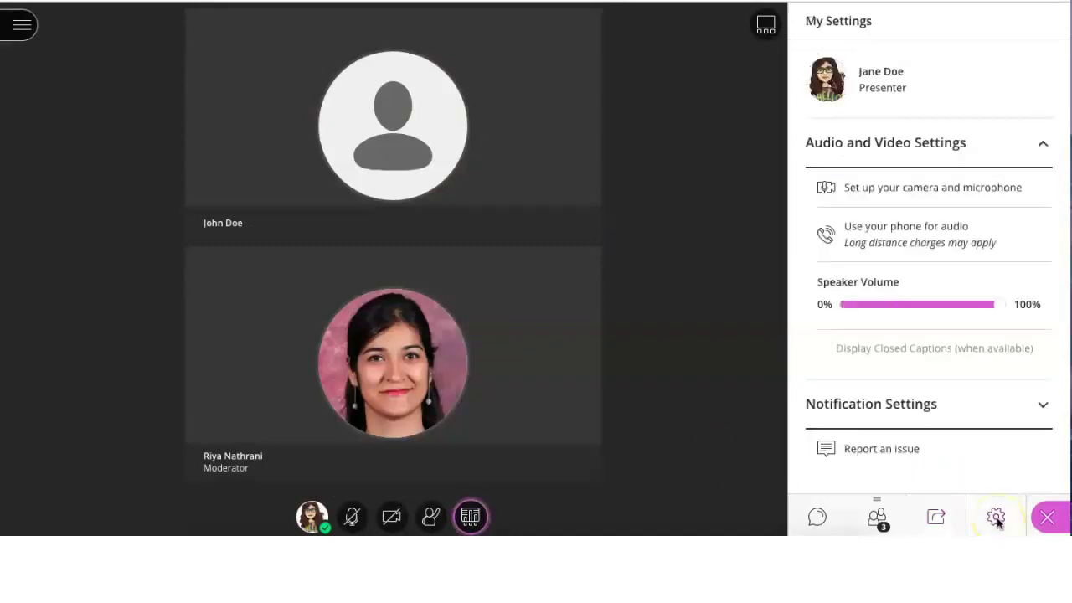
{"action": "left_click", "coordinate": [827, 67]}
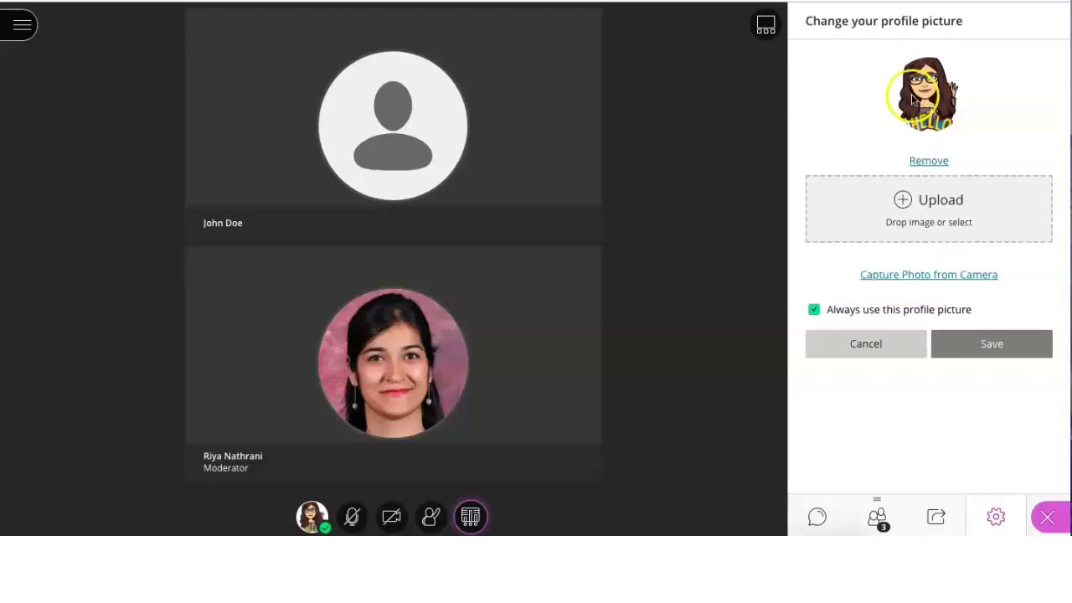
{"action": "left_click", "coordinate": [867, 345]}
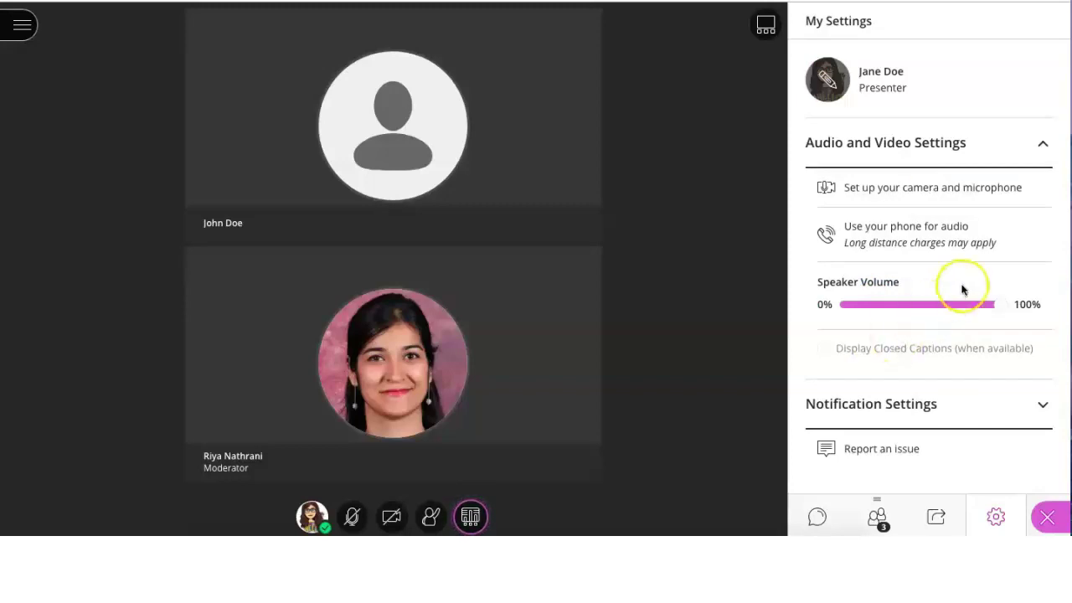
{"action": "mouse_move", "coordinate": [997, 312]}
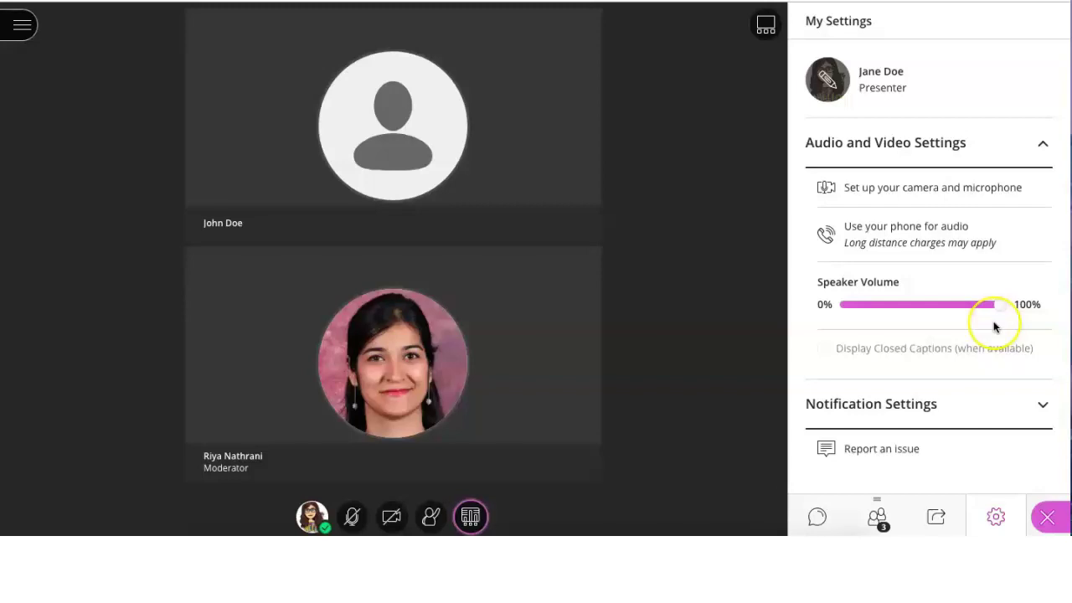
Step: Expand Notification Settings, try the in-app, sound and browser alerts for someone joining or leaving, and scroll the list
{"action": "left_click", "coordinate": [972, 406]}
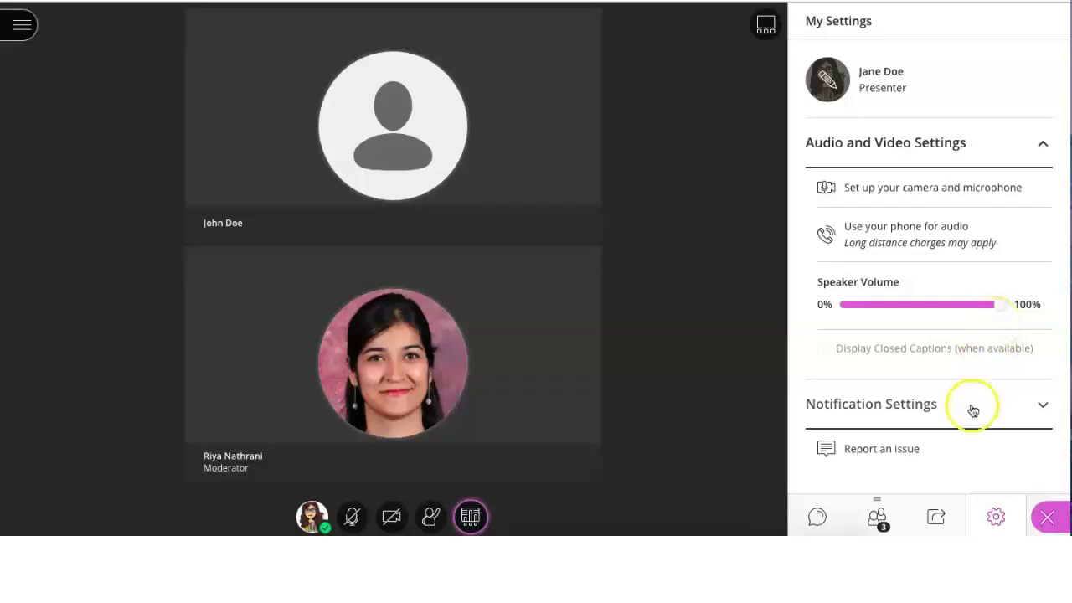
{"action": "scroll", "coordinate": [973, 410], "scroll_direction": "down", "scroll_amount": 2}
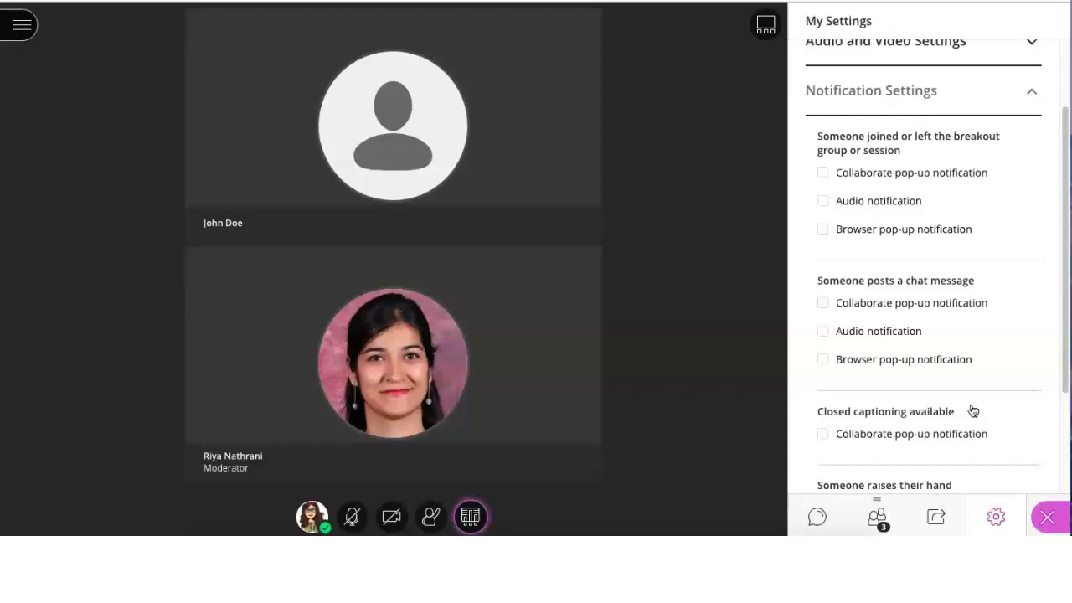
{"action": "left_click", "coordinate": [955, 175]}
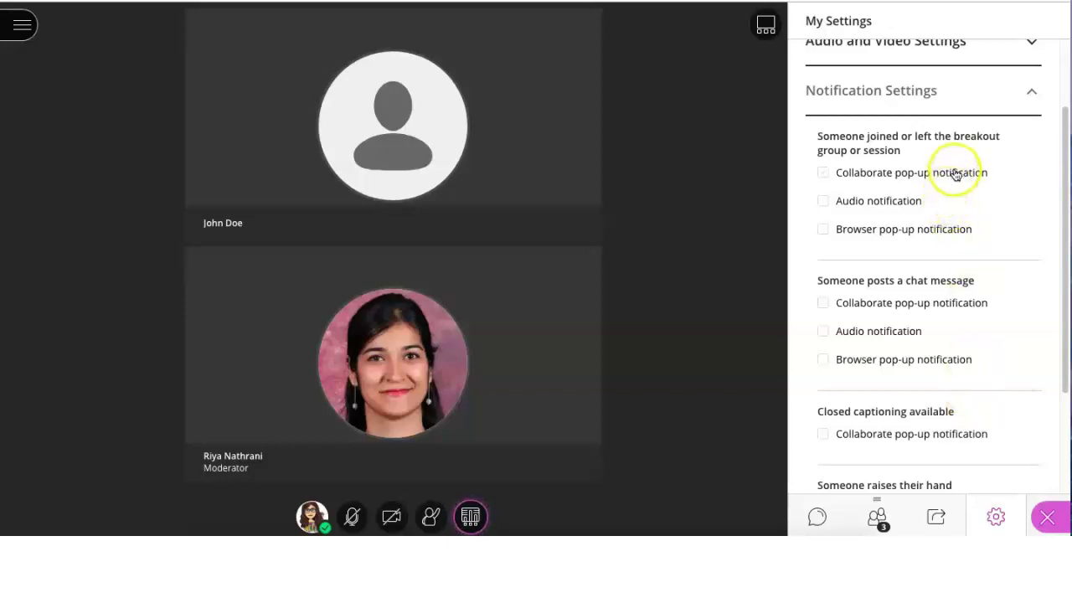
{"action": "left_click", "coordinate": [904, 203]}
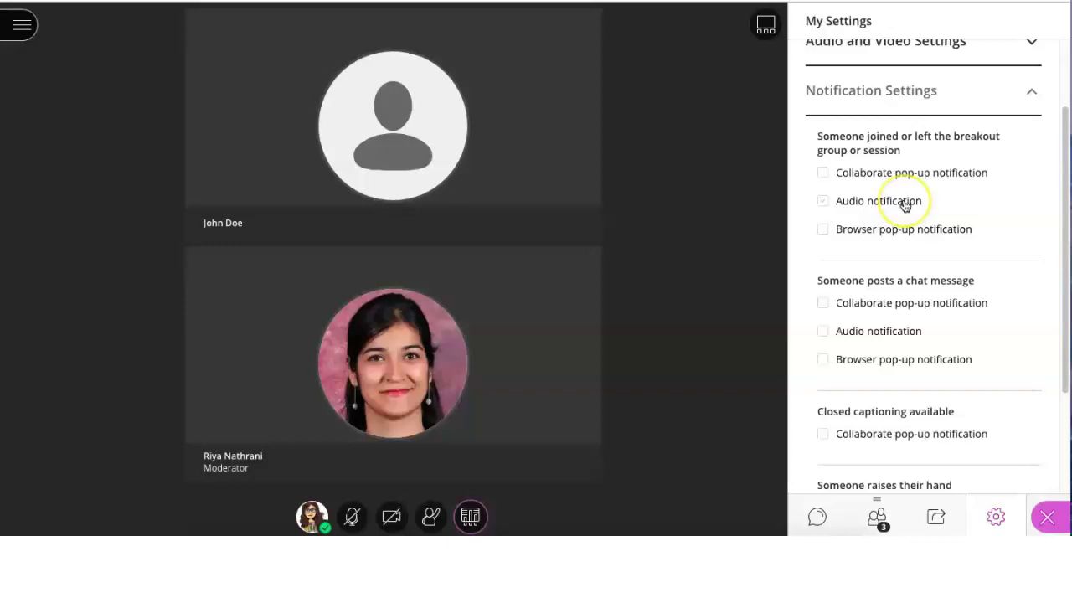
{"action": "left_click", "coordinate": [918, 234]}
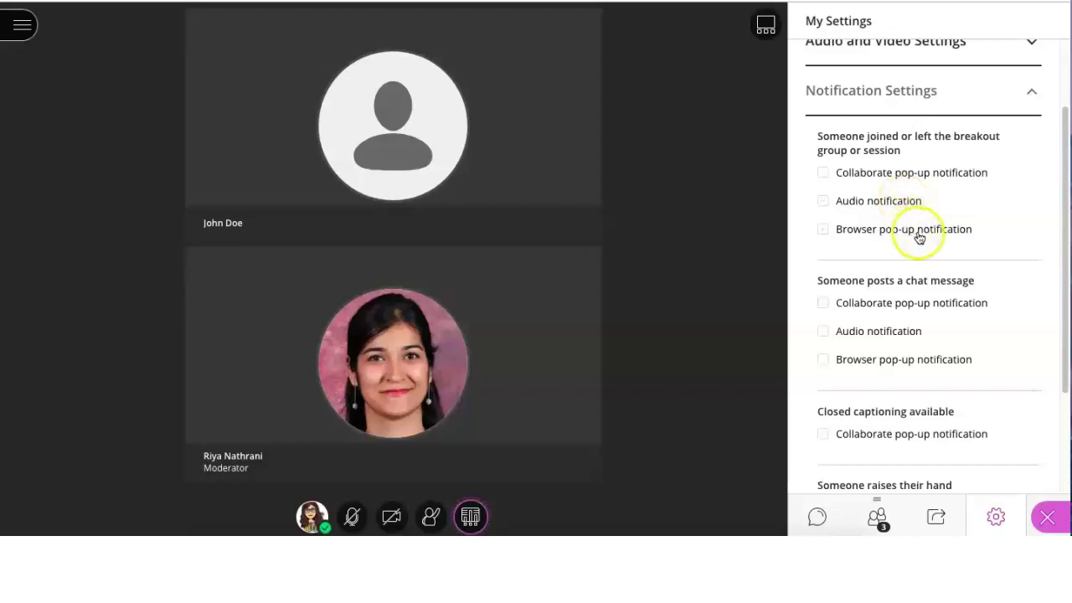
{"action": "left_click", "coordinate": [974, 143]}
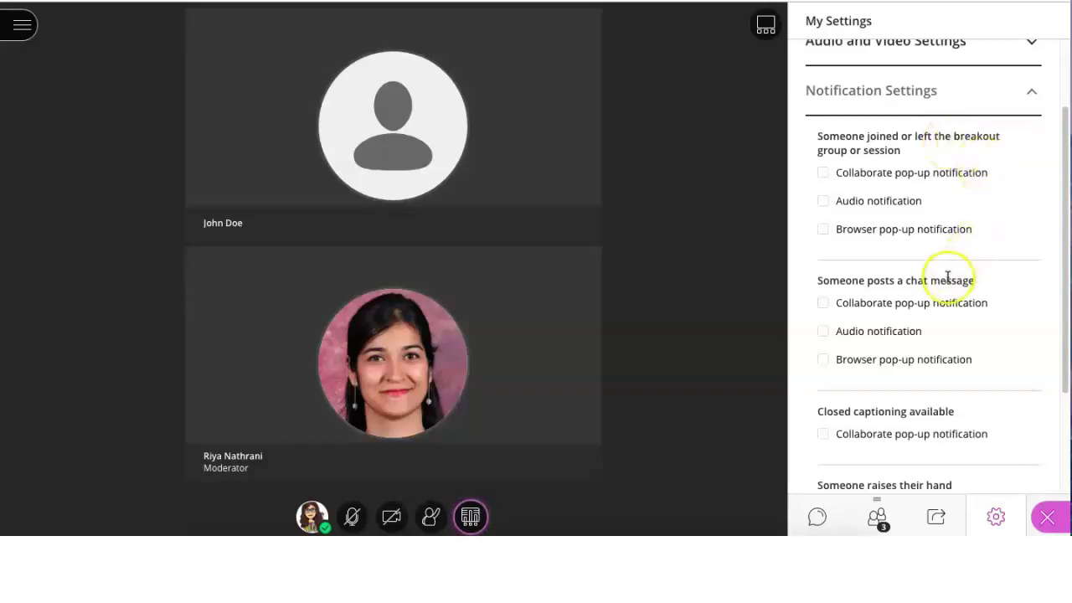
{"action": "scroll", "coordinate": [945, 281], "scroll_direction": "down", "scroll_amount": 2}
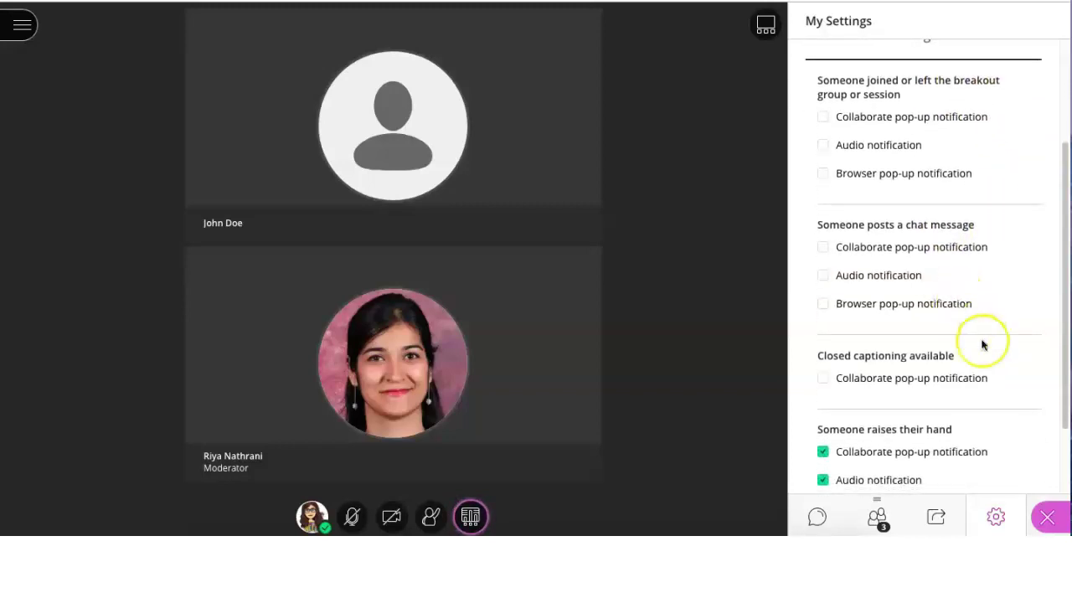
{"action": "scroll", "coordinate": [935, 432], "scroll_direction": "down", "scroll_amount": 2}
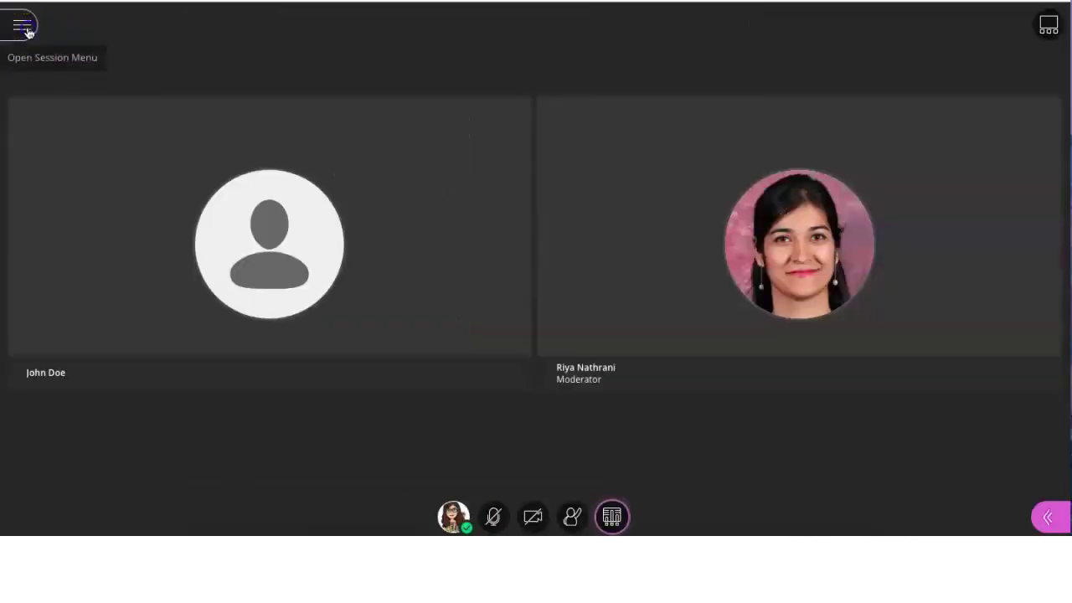
Step: Choose Leave session from the hamburger Session Menu
{"action": "left_click", "coordinate": [23, 27]}
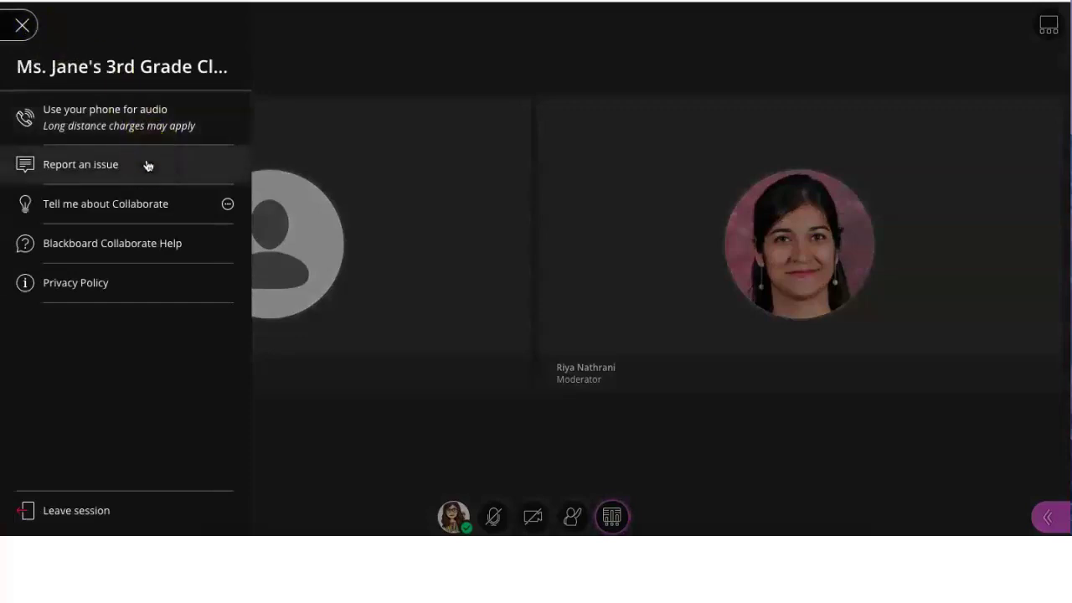
{"action": "left_click", "coordinate": [159, 194]}
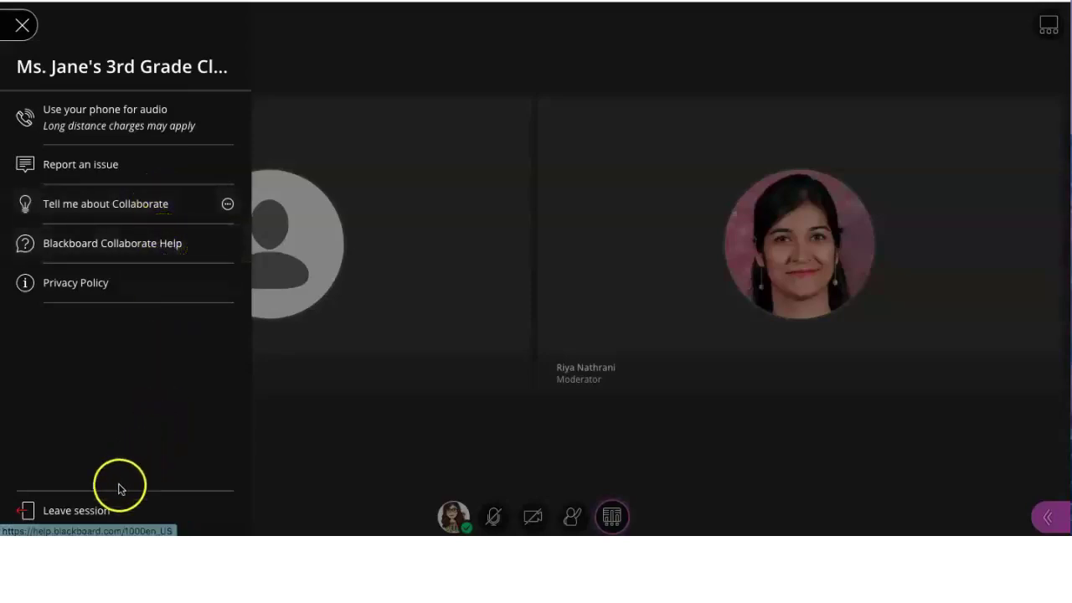
{"action": "left_click", "coordinate": [103, 510]}
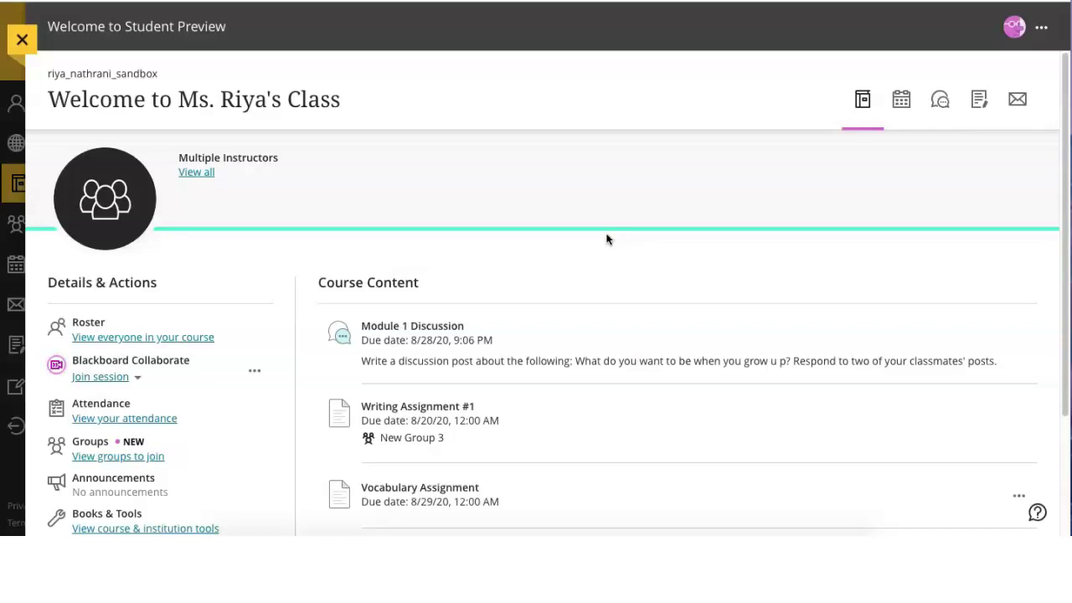
Step: List all Collaborate recordings and bring up watch options for 'First day of school'
{"action": "scroll", "coordinate": [607, 240], "scroll_direction": "down", "scroll_amount": 1}
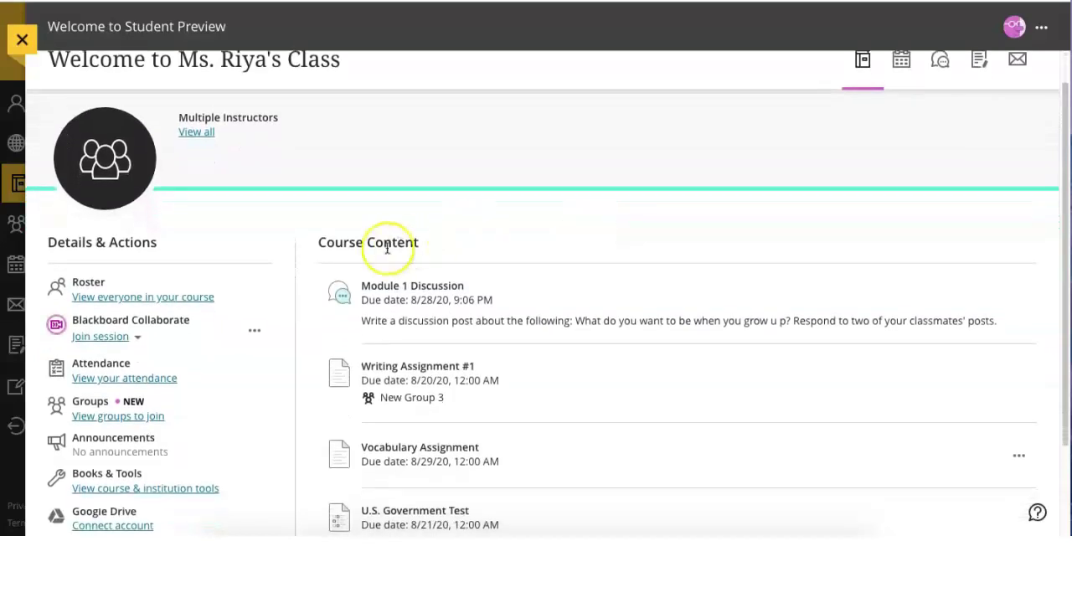
{"action": "left_click", "coordinate": [256, 335]}
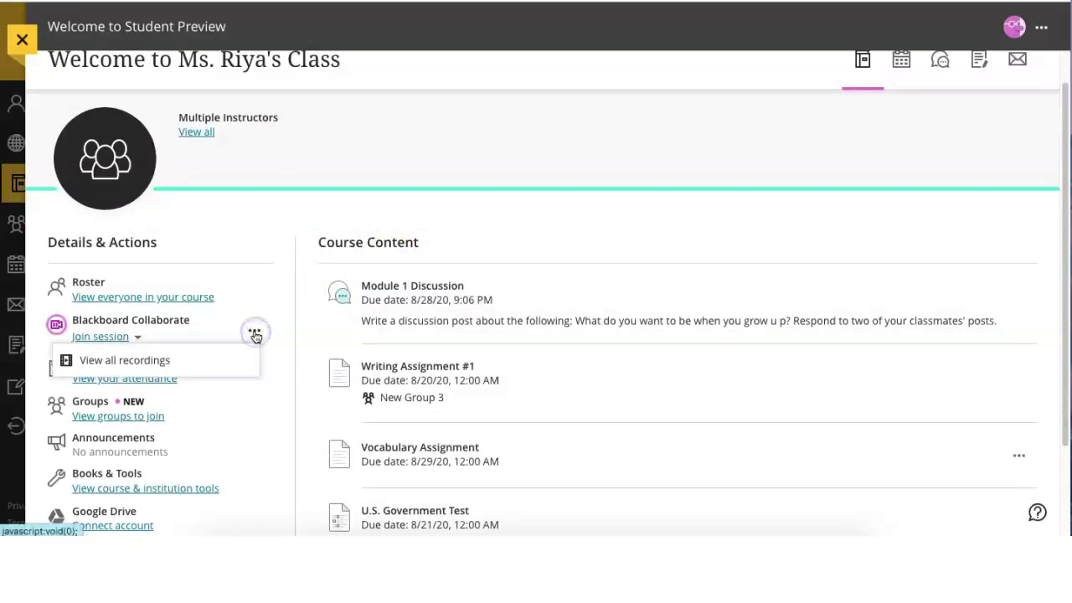
{"action": "left_click", "coordinate": [209, 353]}
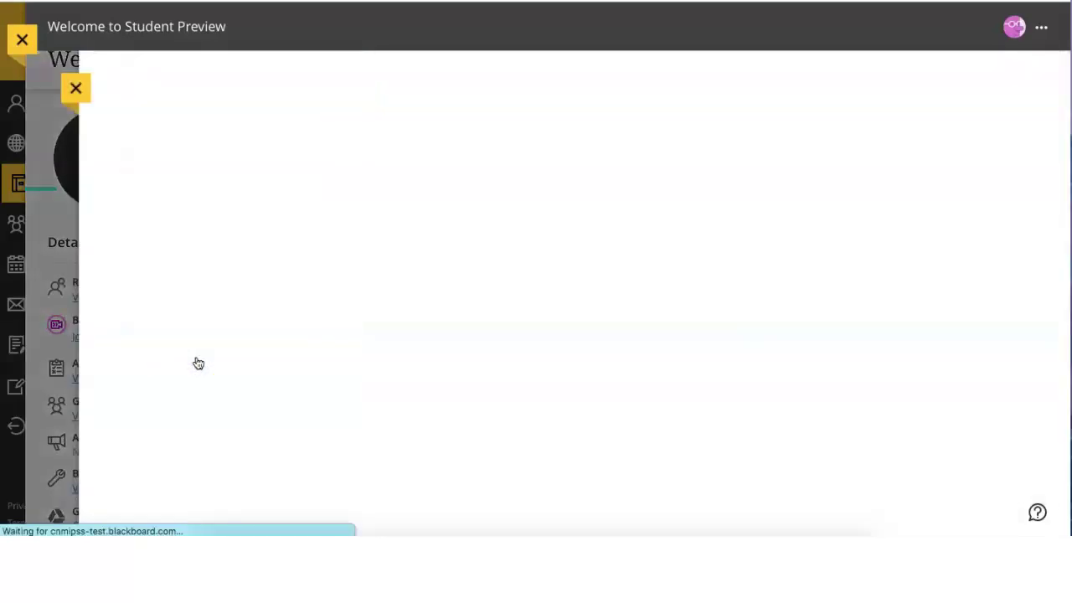
{"action": "left_click", "coordinate": [249, 201]}
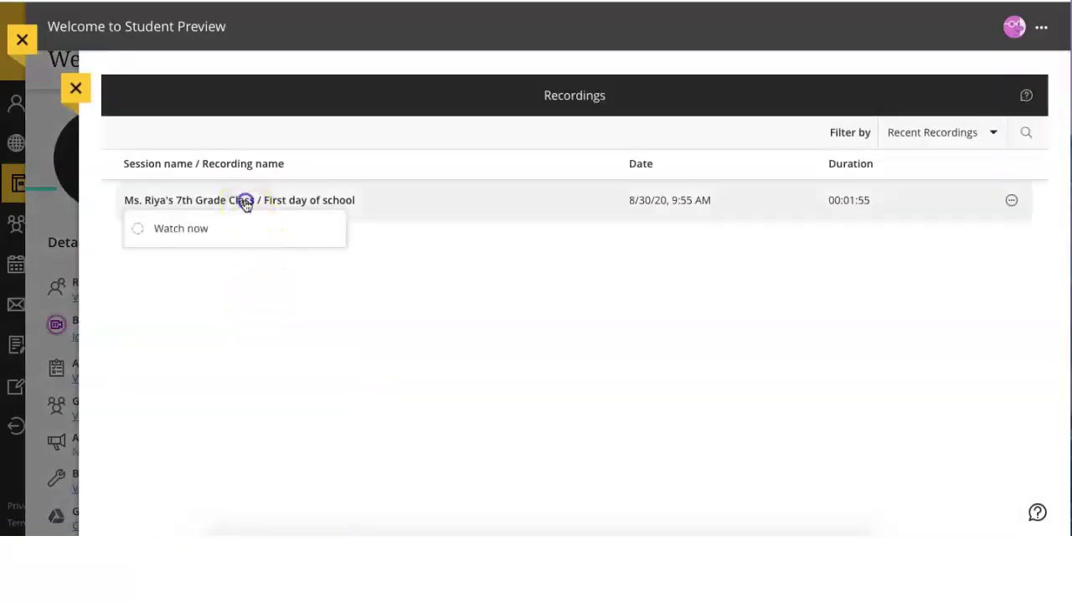